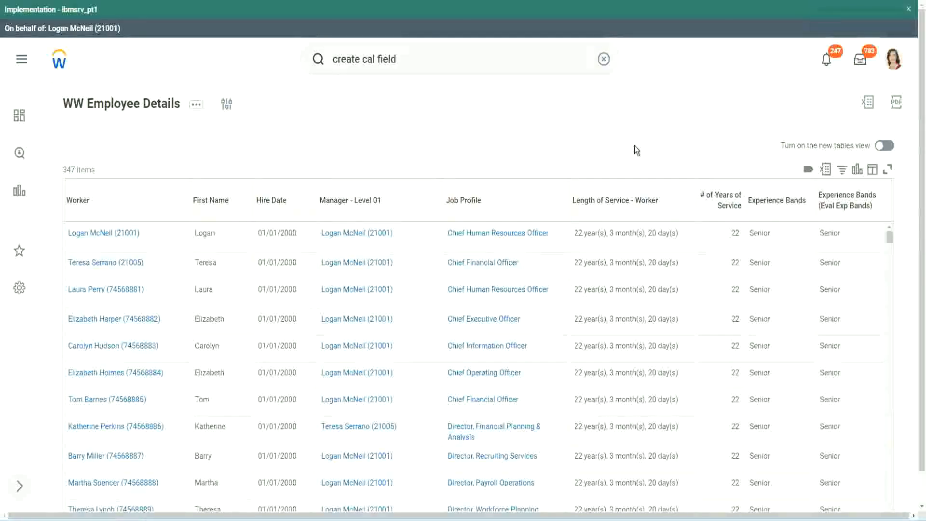
- Copy the name of the Evaluate Expression calculated field that derives experience bands from years of service
left_click(803, 229)
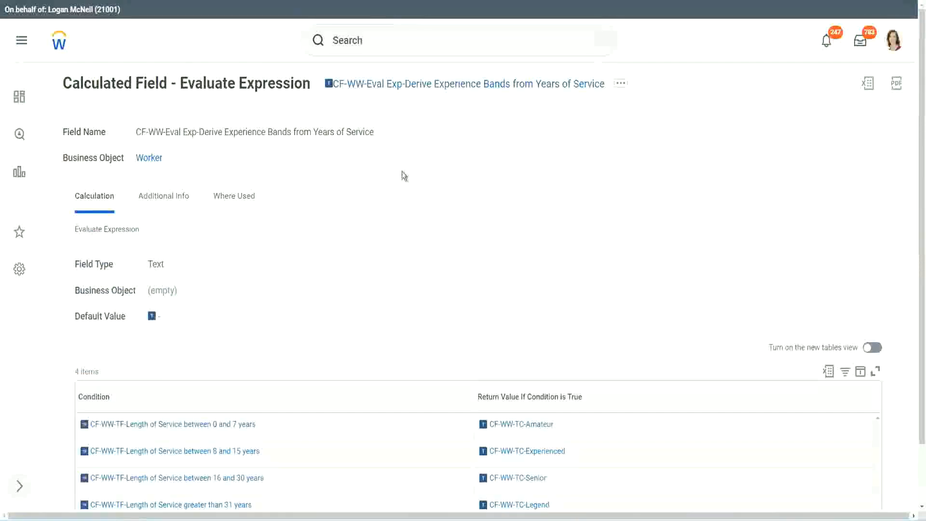
right_click(402, 92)
left_click(423, 142)
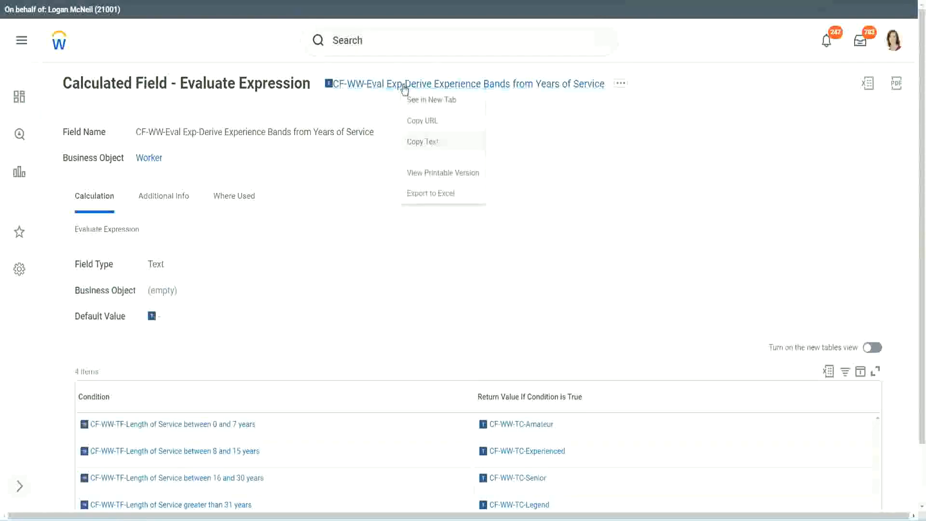
- Search for "create calc field" and open the Create Calculated Field task
left_click(388, 43)
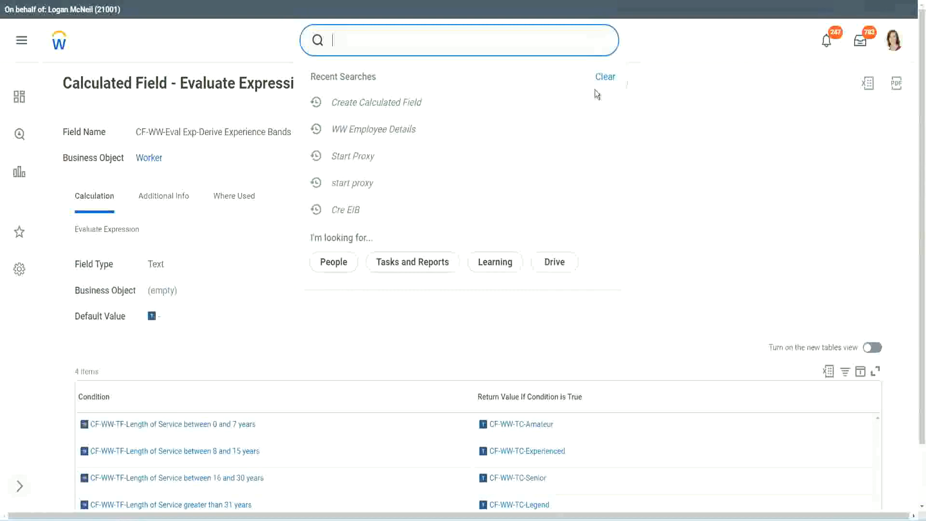
left_click(667, 105)
left_click(367, 36)
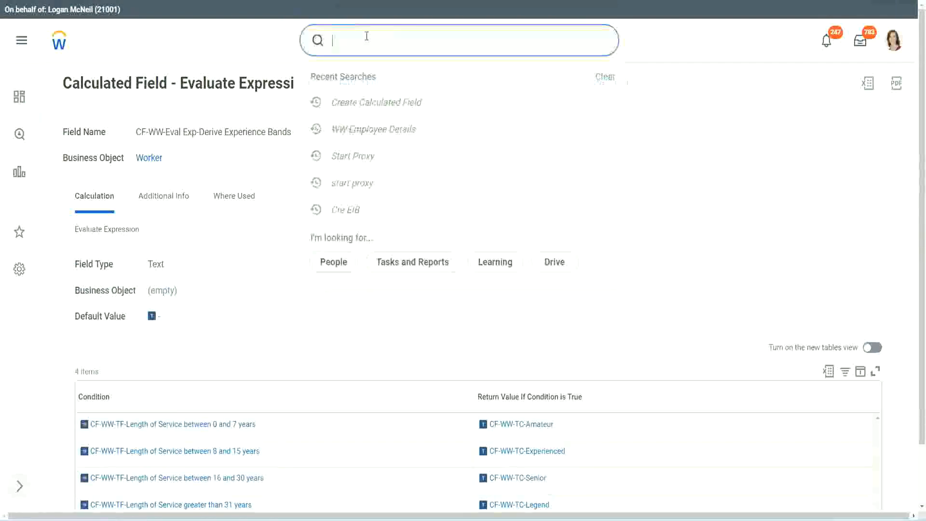
type("create calc")
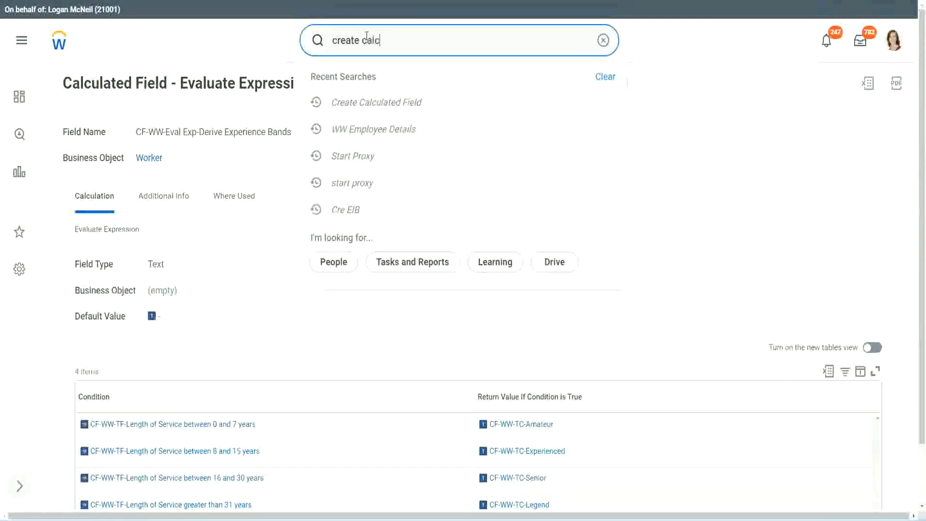
type(" field")
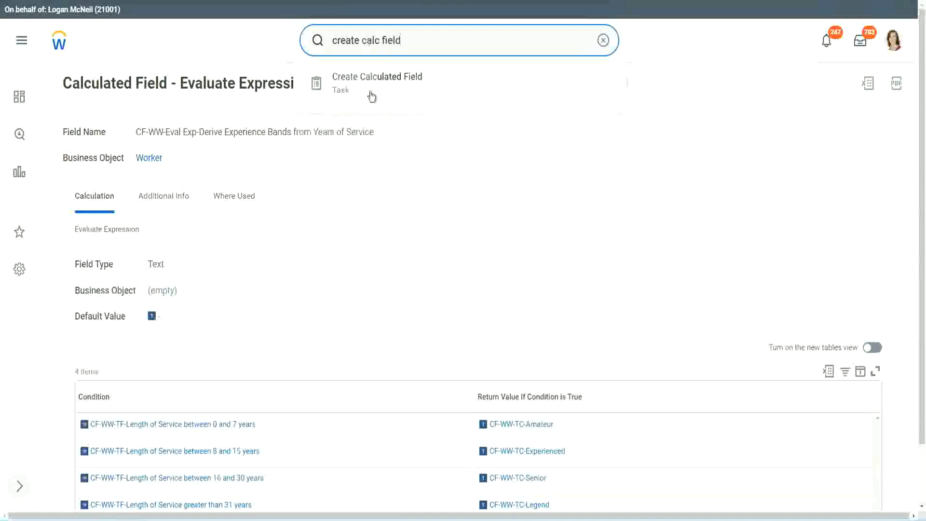
left_click(381, 87)
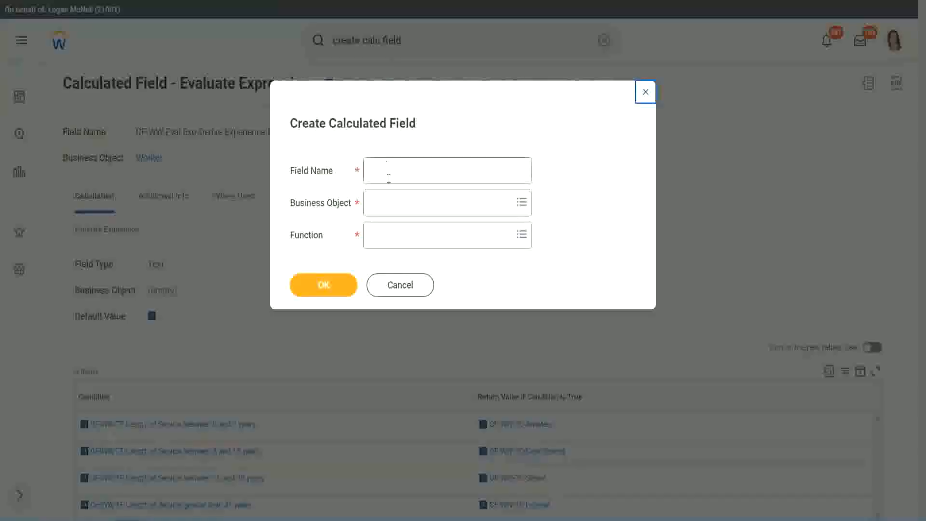
- Name the new calculated field "CF-WW-LRB-Identify Experience Bands from years of Service"
left_click(389, 173)
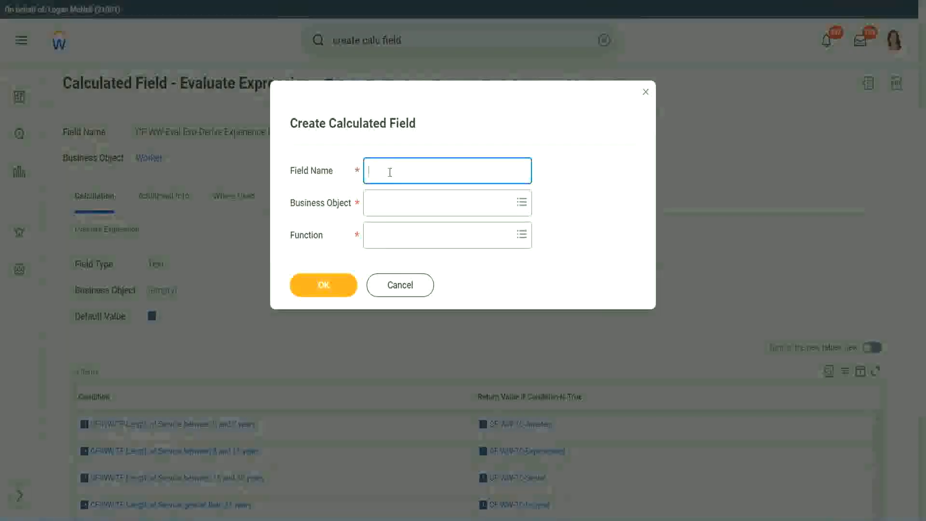
type("CF")
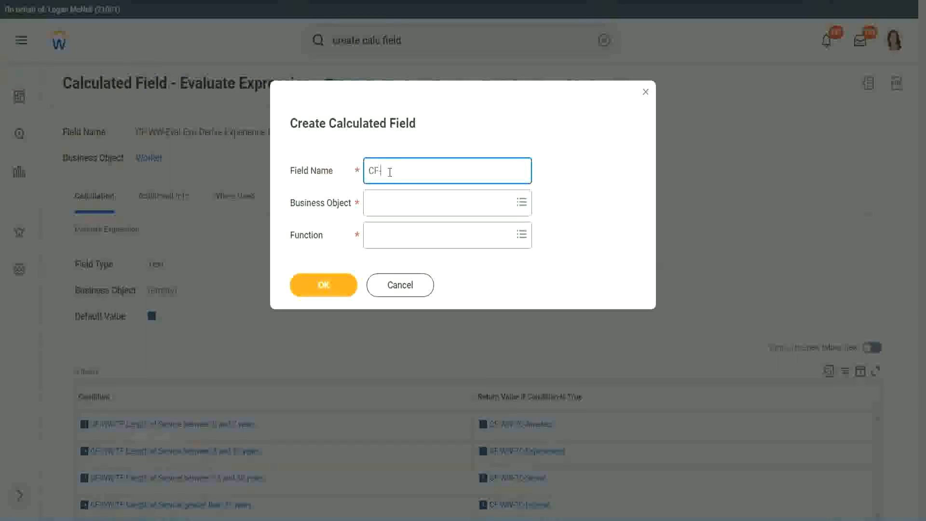
type("-WW")
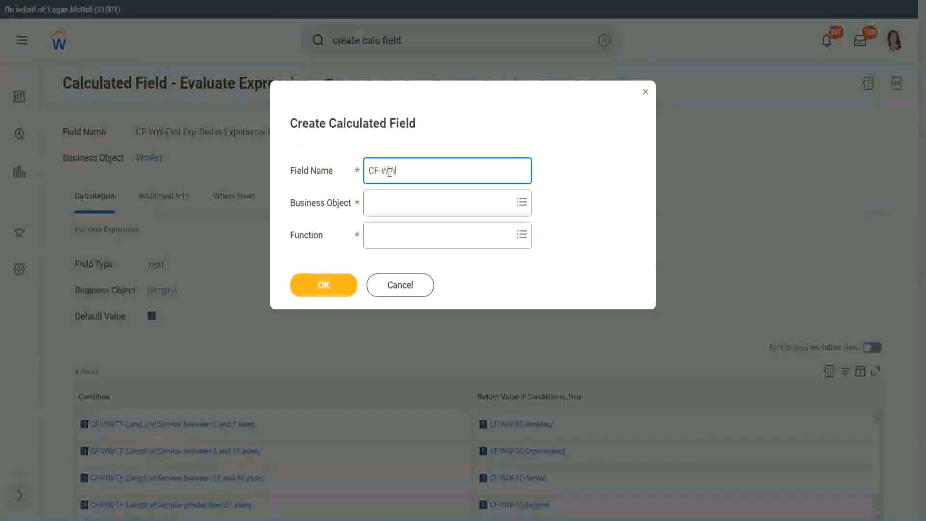
type("-LRB-Identify Exe")
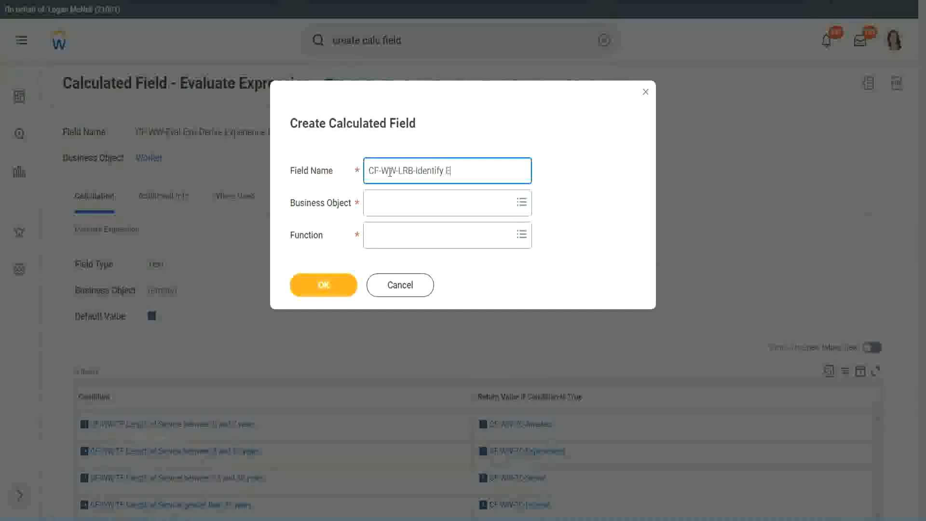
key("BackSpace")
type("perience")
key("BackSpace")
key("BackSpace")
type("ce Bands fro")
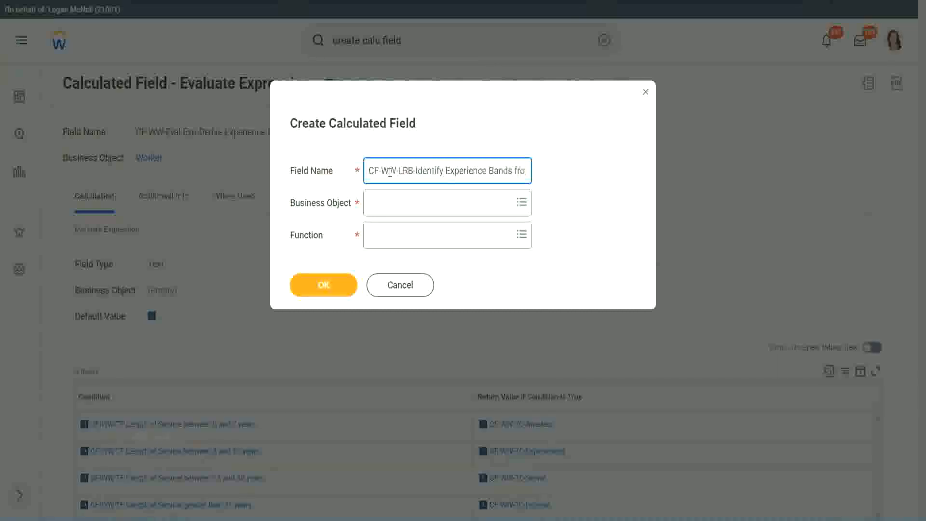
type("m years of")
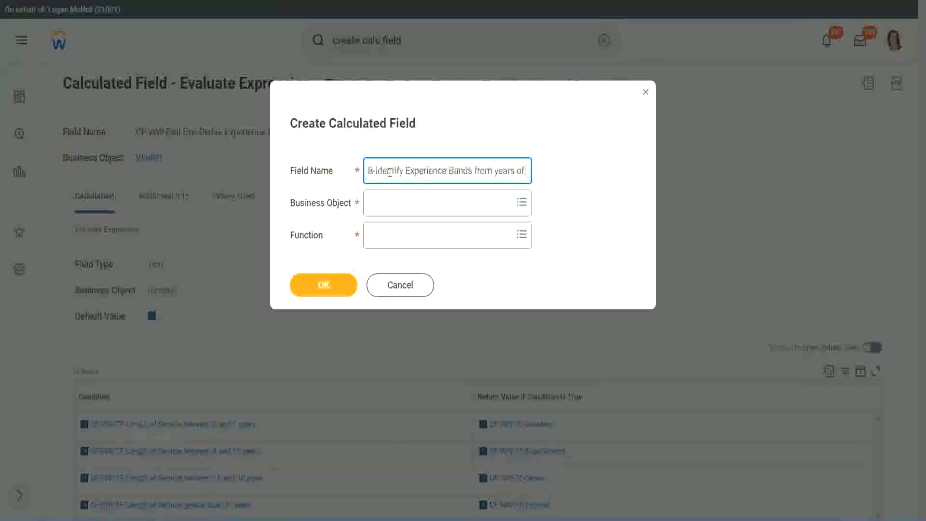
type(" Service")
- Set the business object to Worker and the function to Lookup Range Band, and confirm the new field
key("Tab")
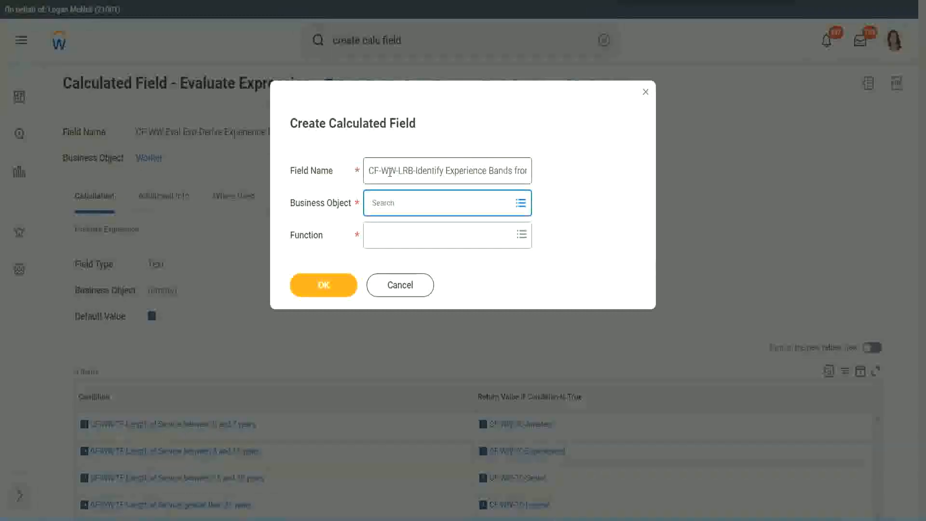
type("worker")
key("Return")
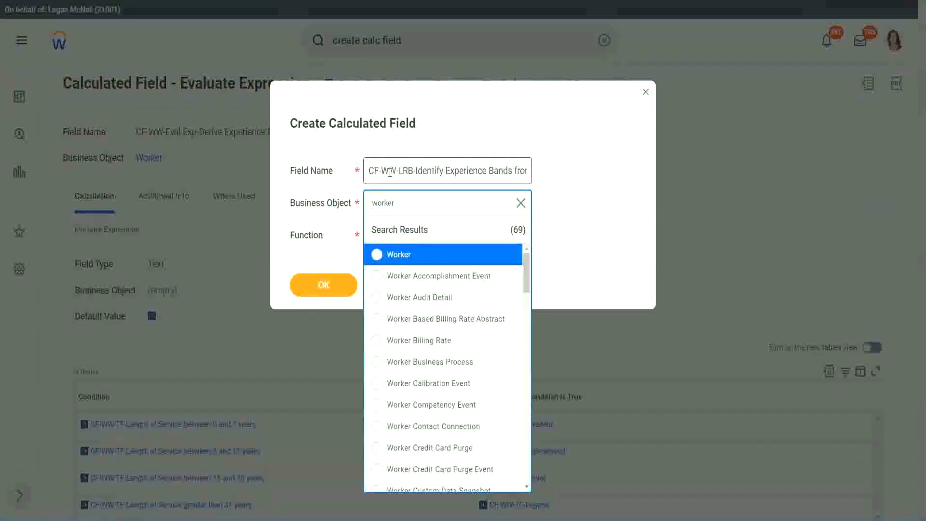
key("Return")
key("Tab")
type("lrb")
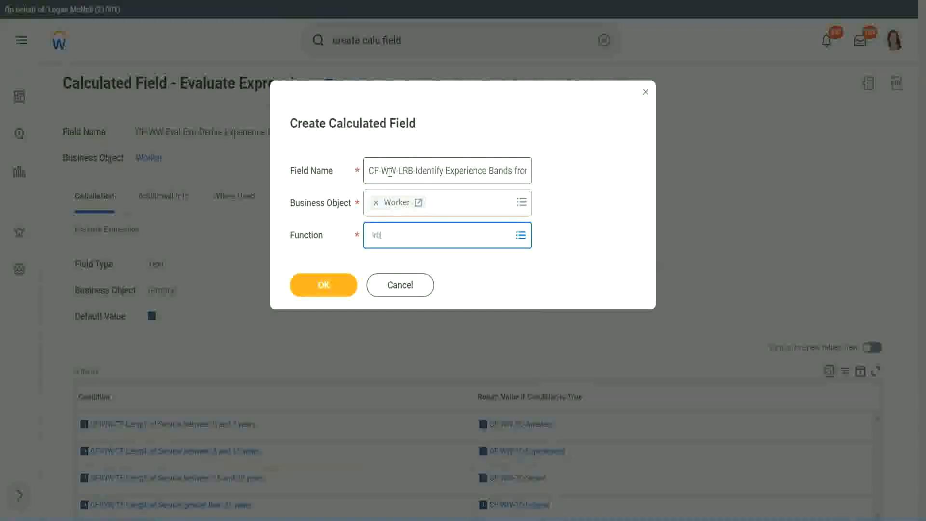
key("Return")
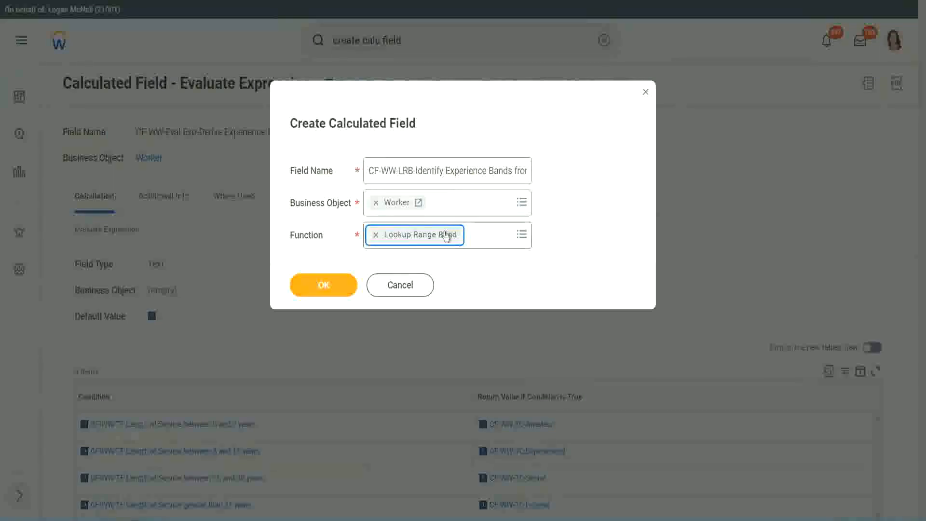
left_click(331, 288)
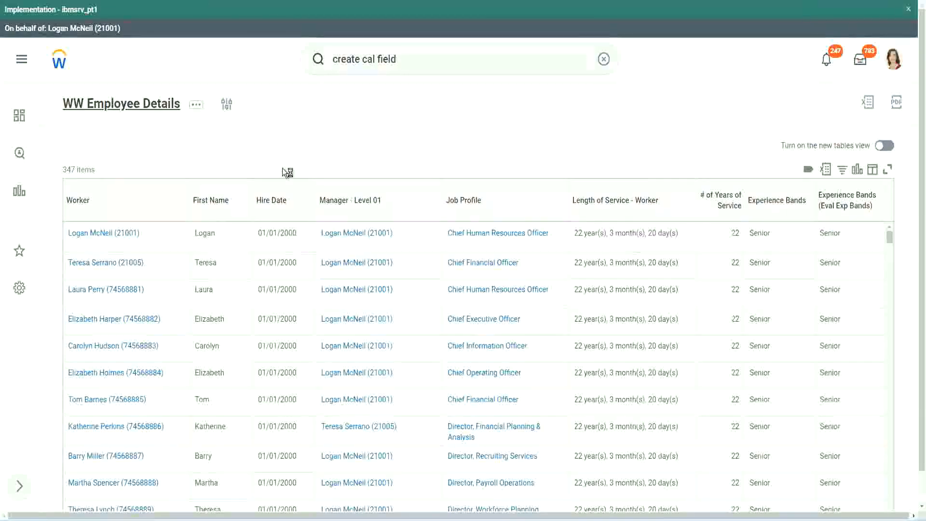
- Copy CF-WW-Convert Text To Number-Number of Years from Length of Service from the WW Employee Details report definition and use it as the Source Field
left_click(332, 296)
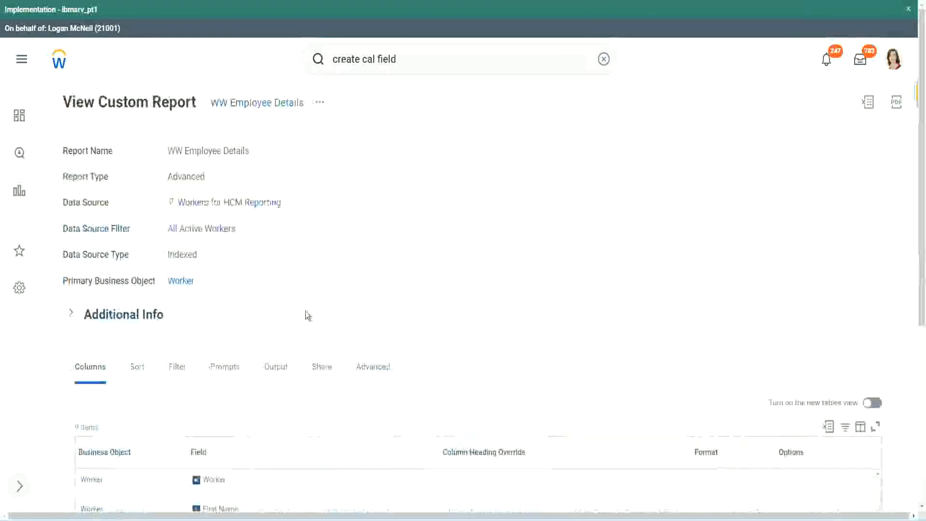
scroll(308, 314, "down", 5)
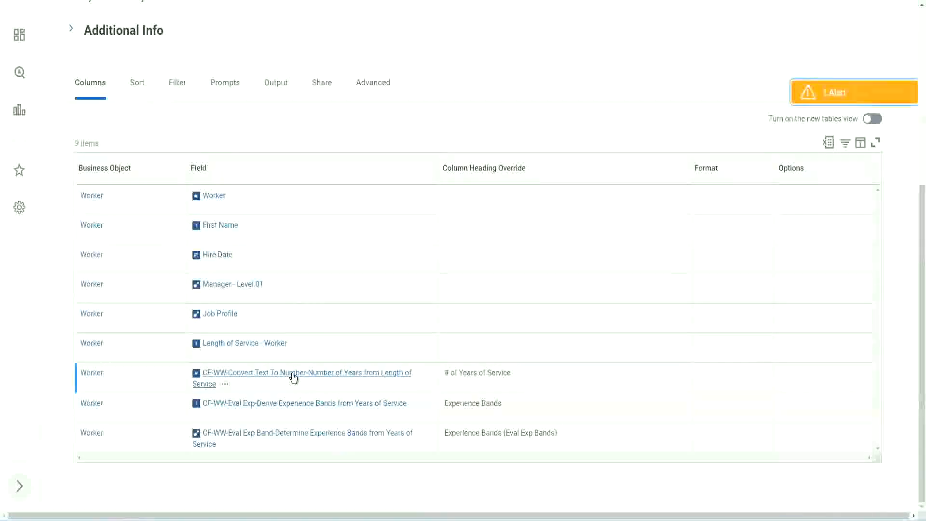
right_click(294, 379)
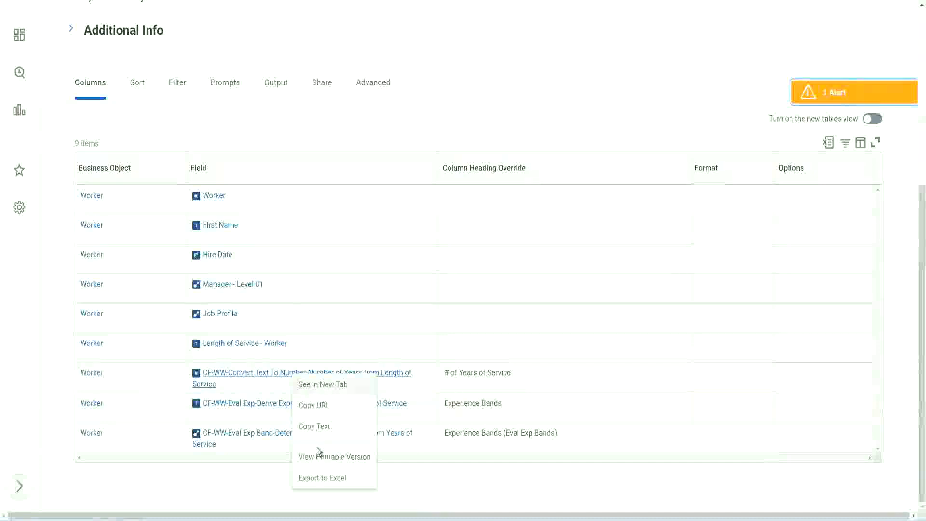
left_click(315, 427)
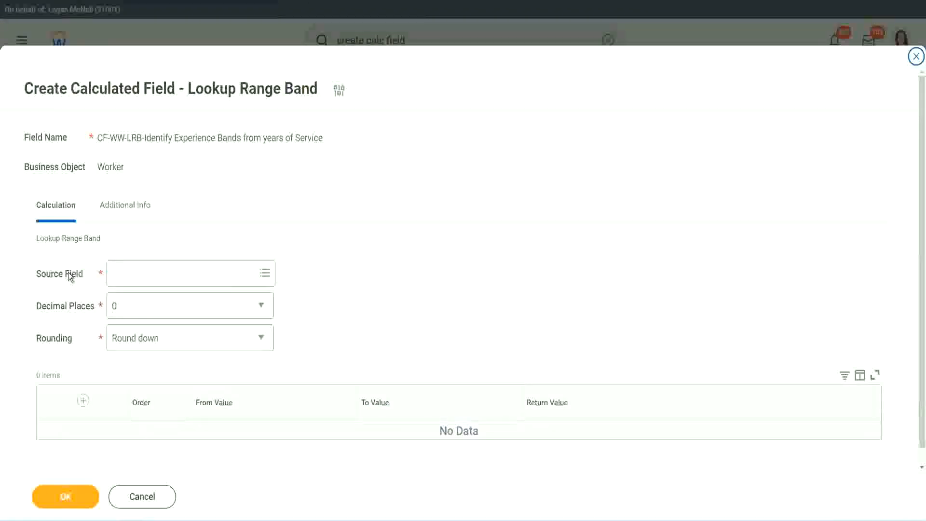
left_click(143, 272)
key("Return")
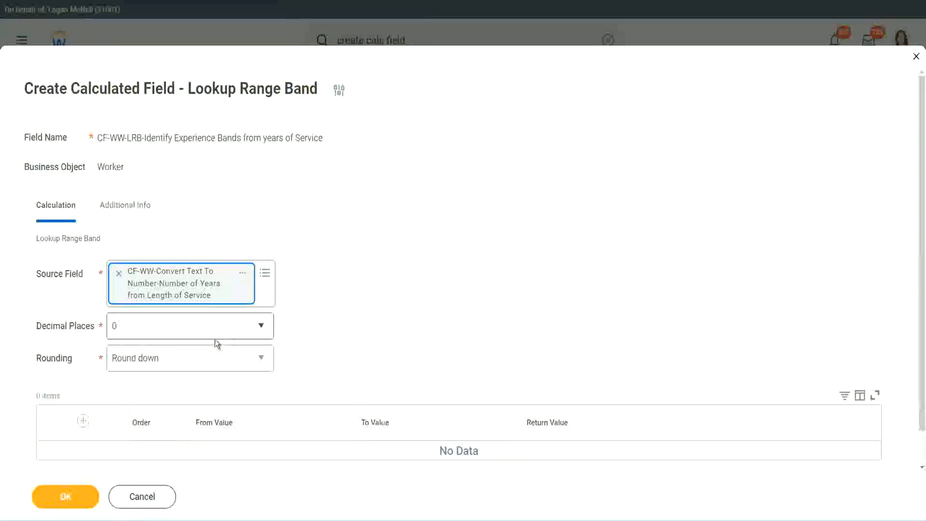
- Keep the lookup at 0 decimal places and set its rounding to Round
left_click(181, 331)
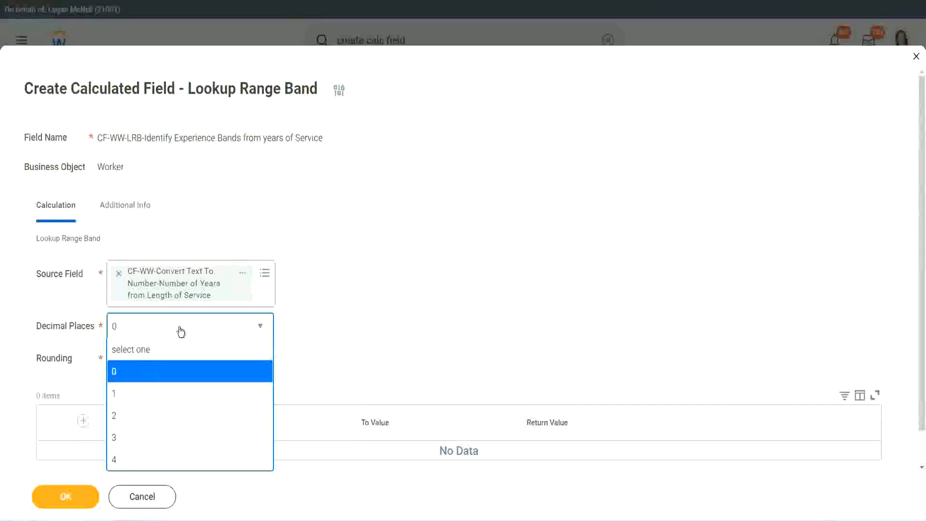
left_click(361, 316)
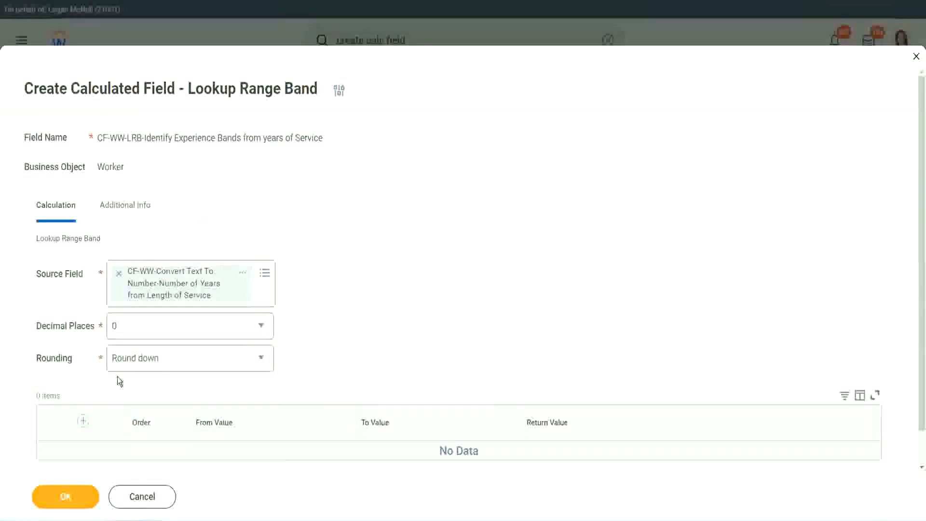
left_click(149, 362)
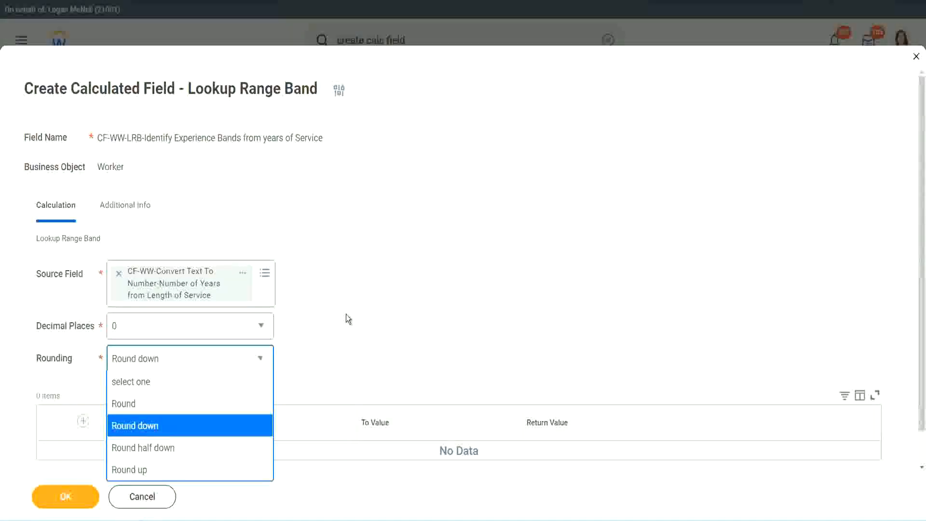
left_click(325, 356)
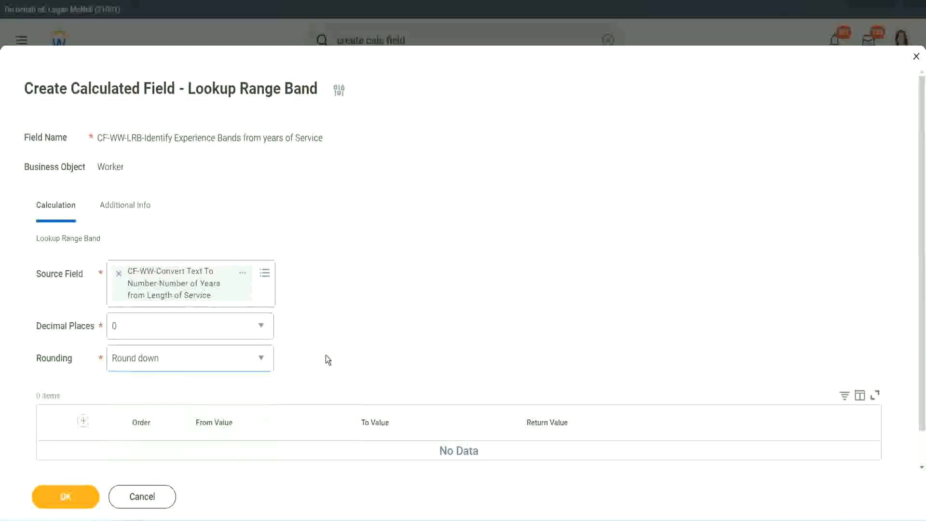
left_click(156, 356)
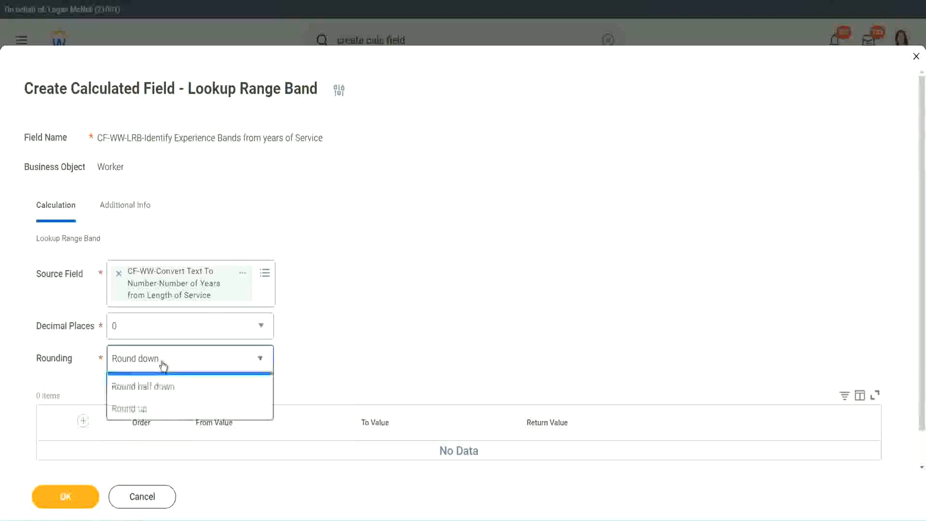
left_click(153, 405)
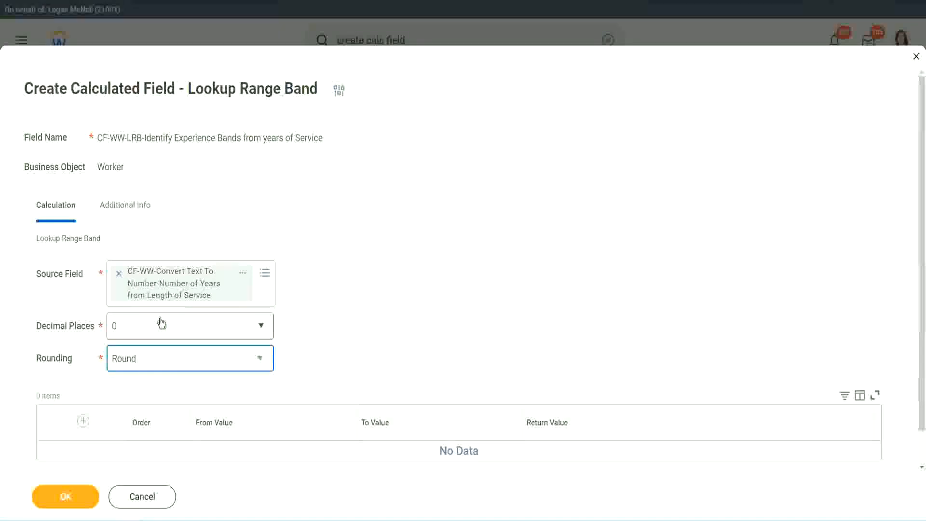
- Add a range row from 0 to 7 with the return value "Amateur"
left_click(85, 421)
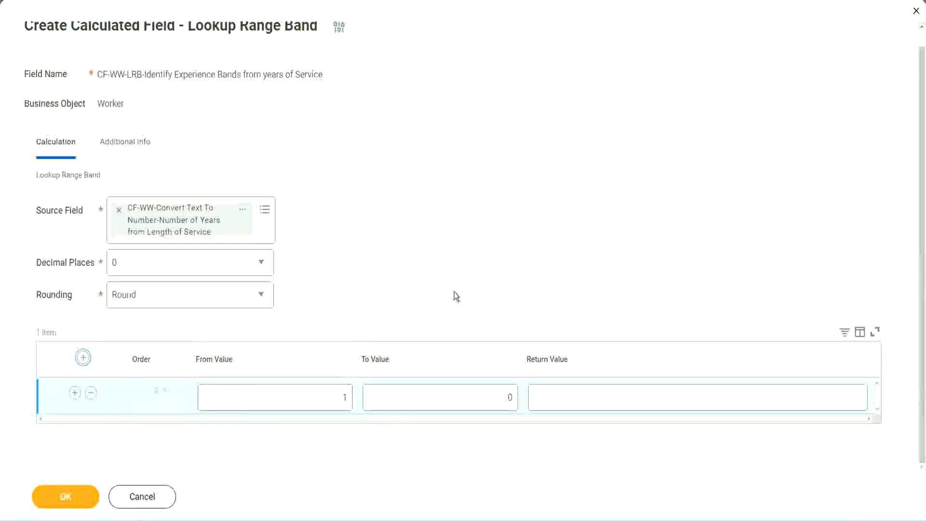
left_click(339, 401)
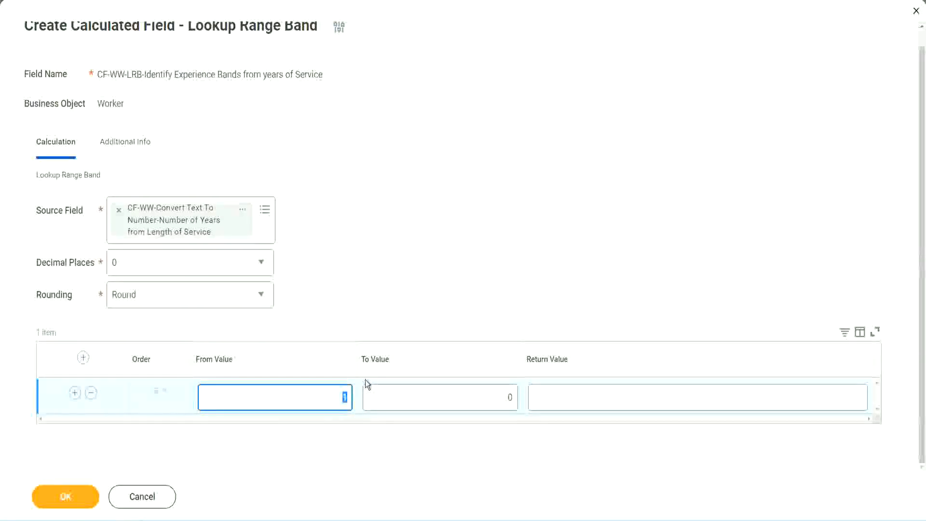
type("0")
key("Tab")
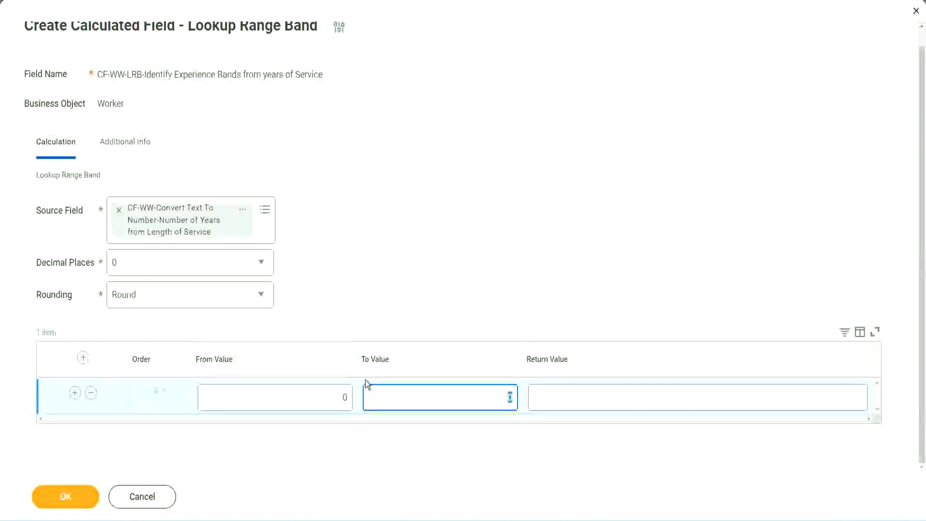
type("7")
key("Tab")
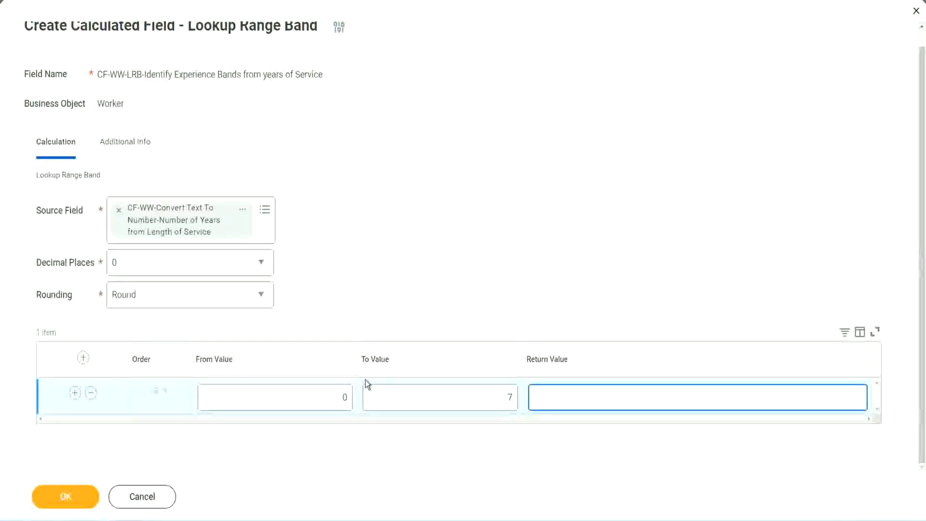
type("Amateur")
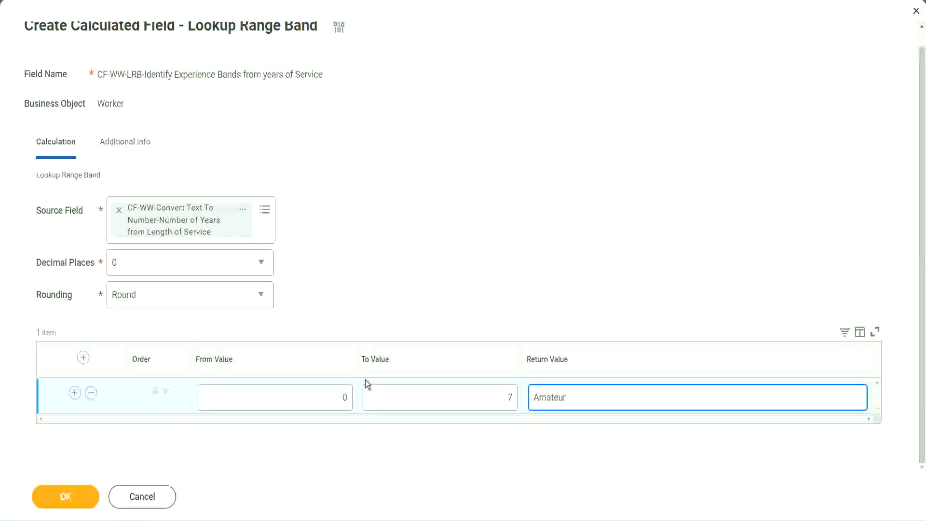
left_click(321, 405)
left_click(496, 389)
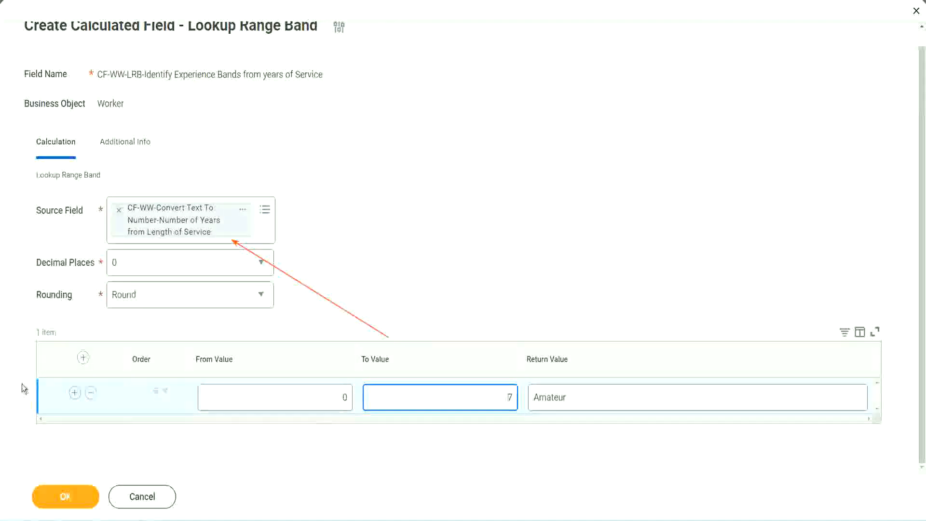
- Add a second range row from 8 to 15 with the return value "Experienced"
left_click(74, 393)
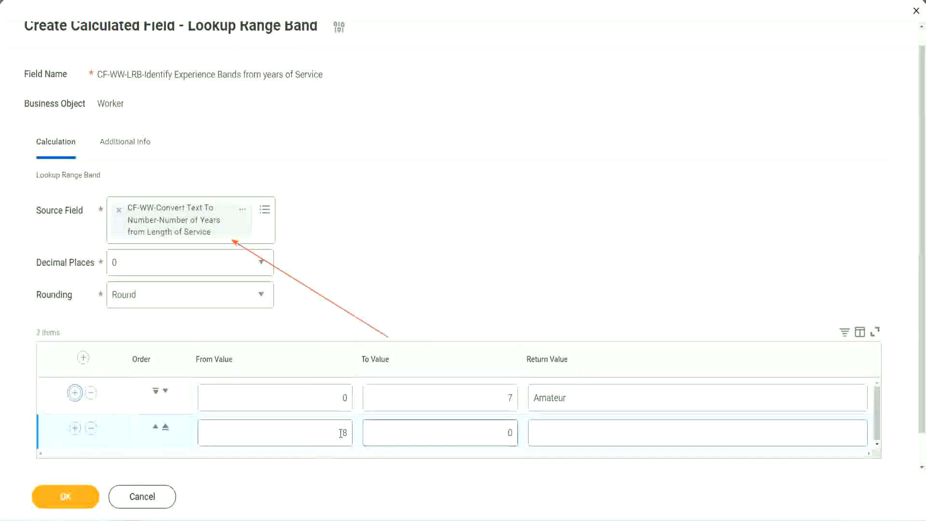
double_click(346, 433)
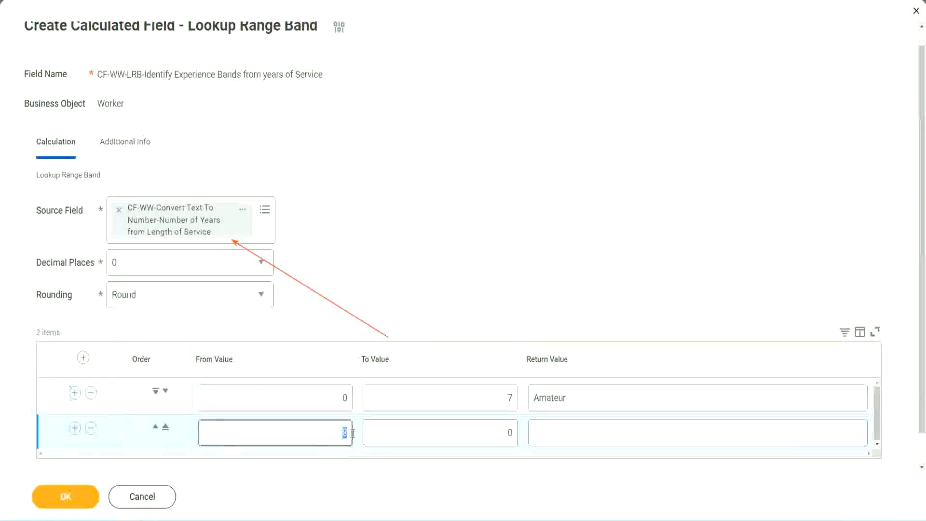
double_click(343, 398)
left_click(504, 401)
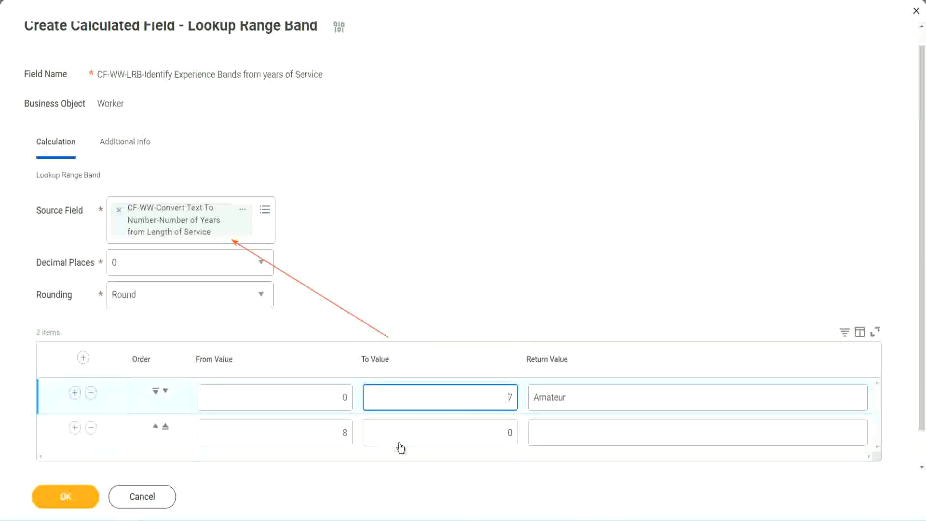
double_click(328, 434)
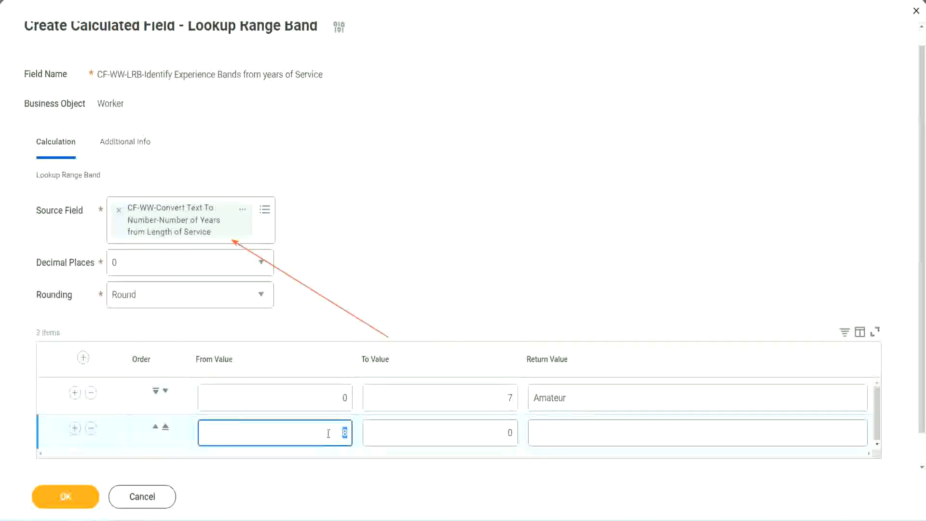
left_click(502, 434)
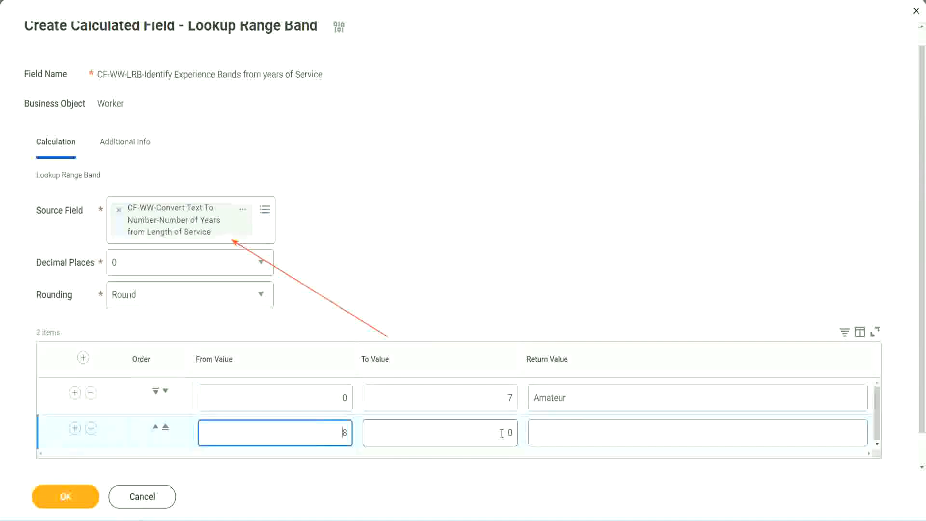
left_click(502, 433)
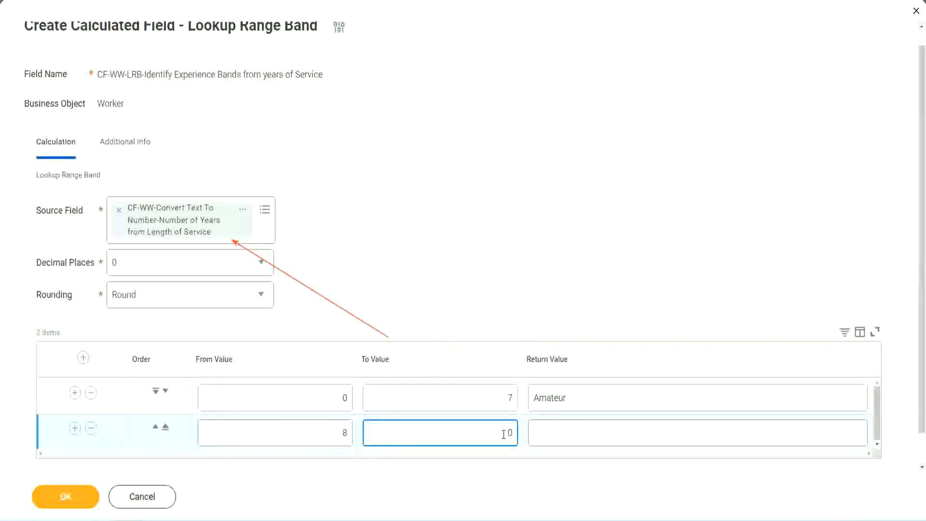
key("BackSpace")
type("15")
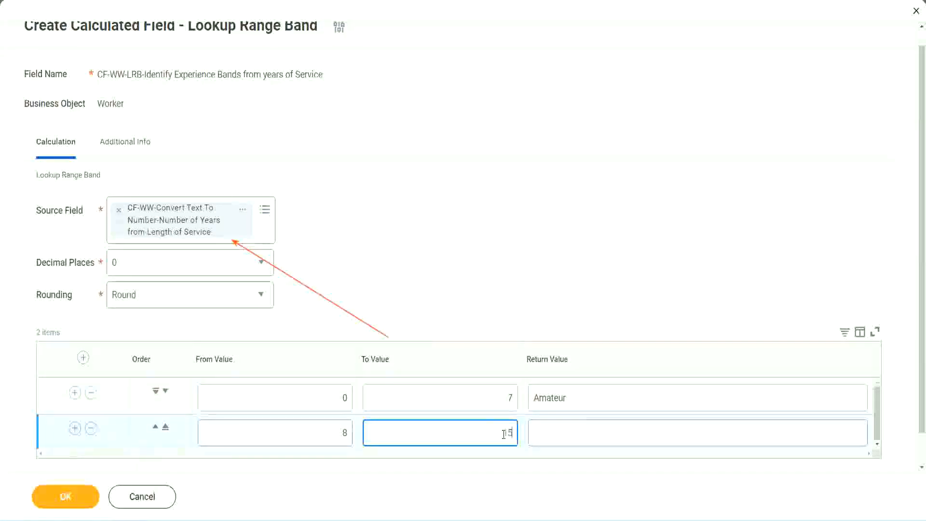
left_click(572, 430)
type("Ex")
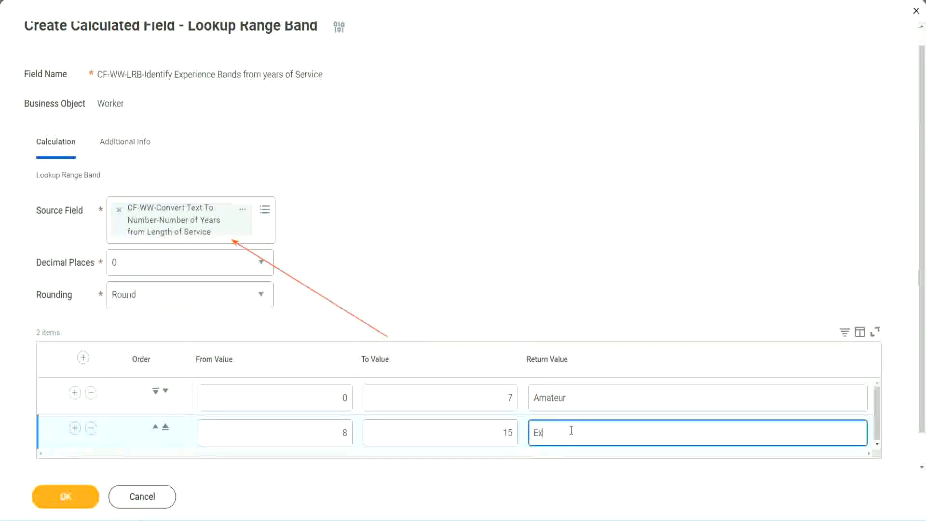
type("perienced")
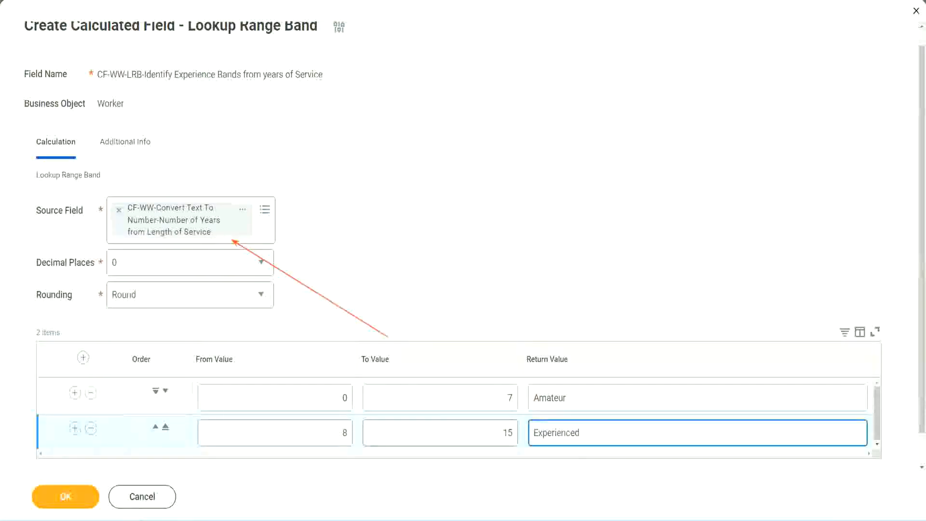
- Add a third range row from 16 to 30 with the return value "Senior"
left_click(74, 429)
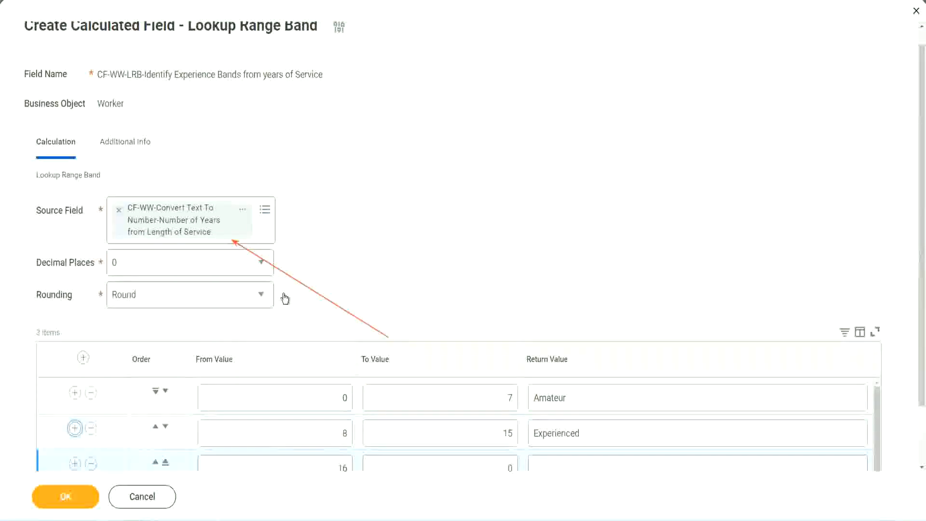
scroll(338, 294, "down", 2)
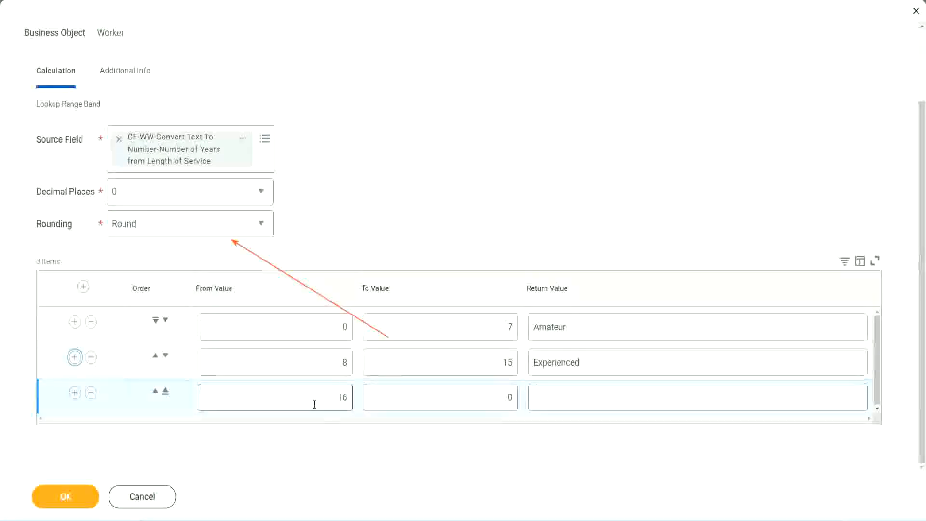
left_click(465, 398)
left_click(491, 397)
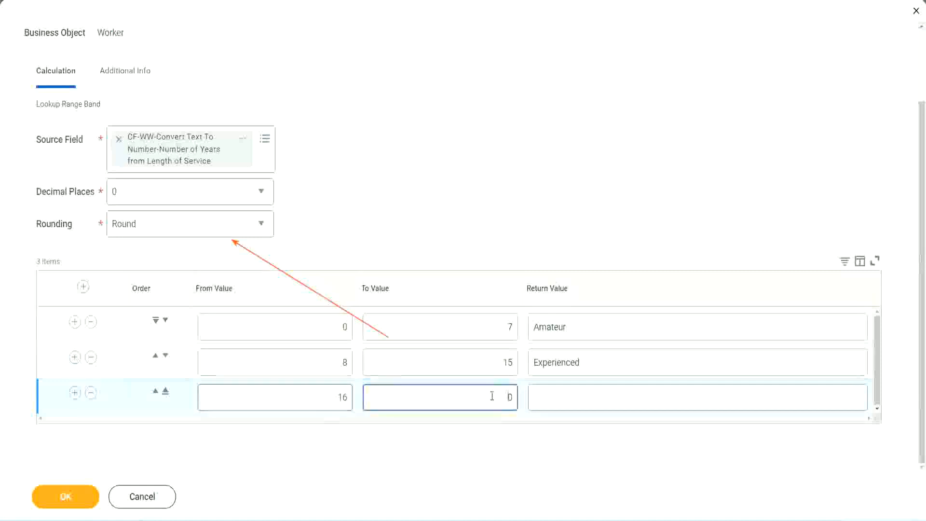
type("3")
key("Tab")
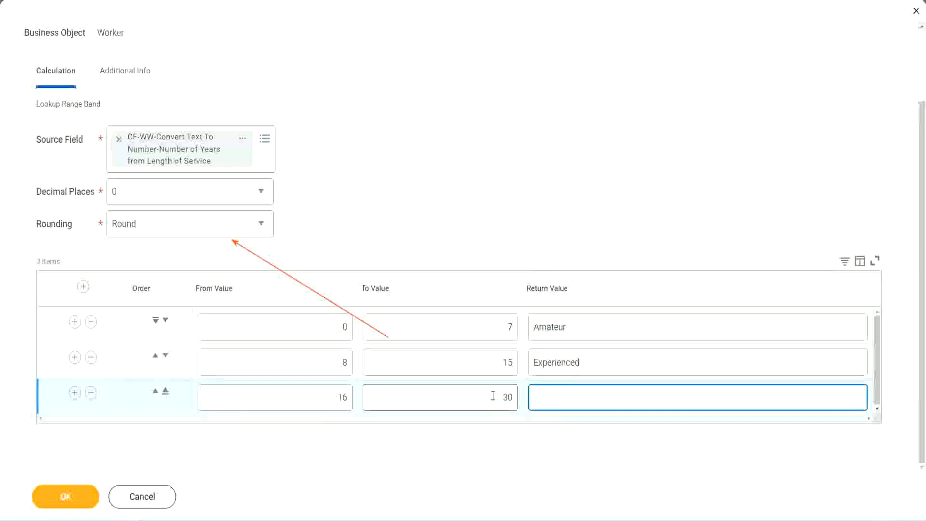
type("Senior")
- Add a fourth range row from 31 to 1000 with the return value "Legend"
left_click(74, 393)
left_click(309, 391)
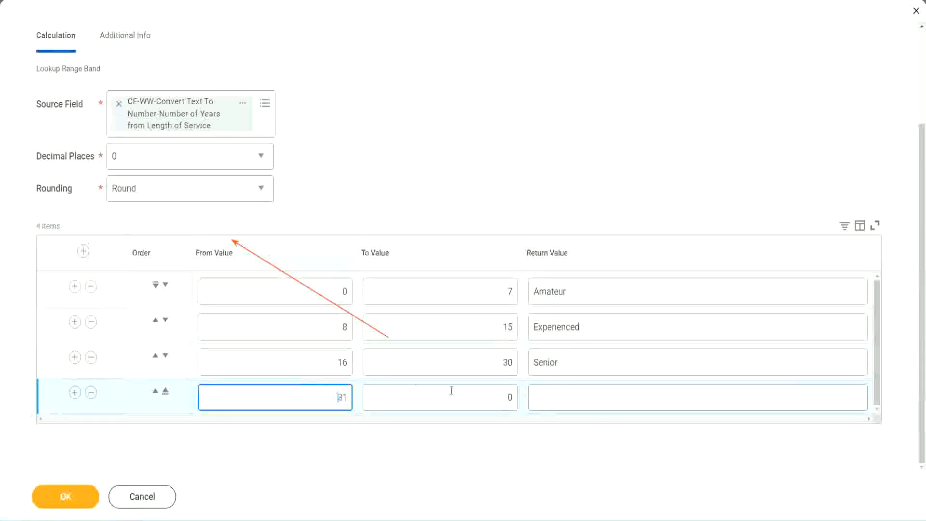
left_click(499, 398)
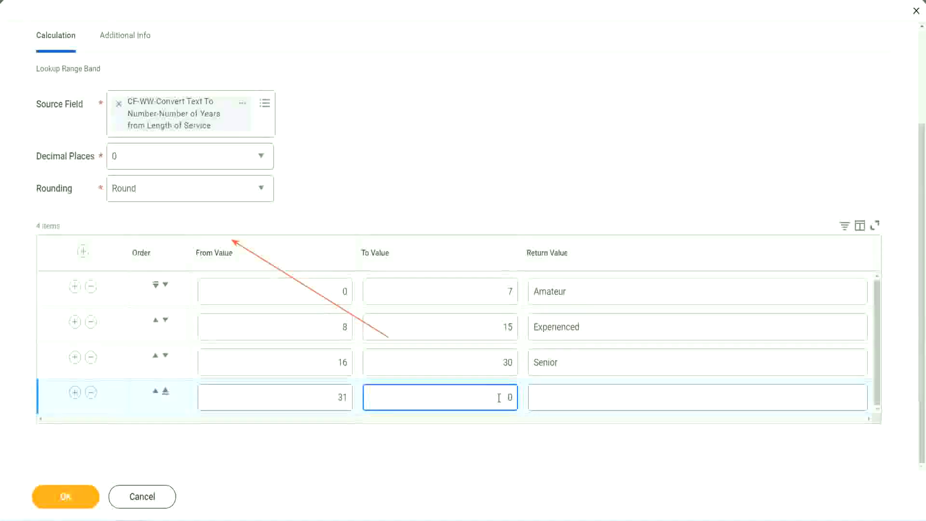
type("1000")
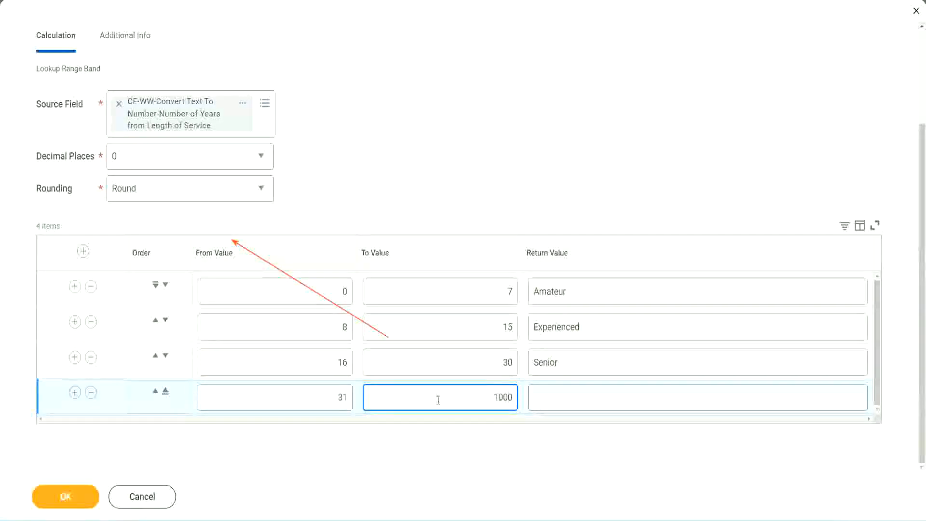
left_click_drag(484, 392, 540, 392)
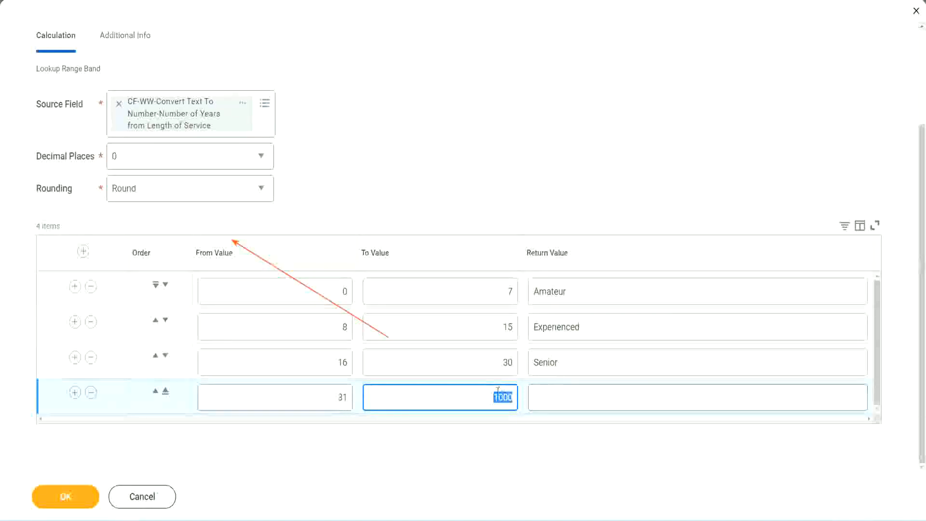
left_click_drag(490, 393, 519, 395)
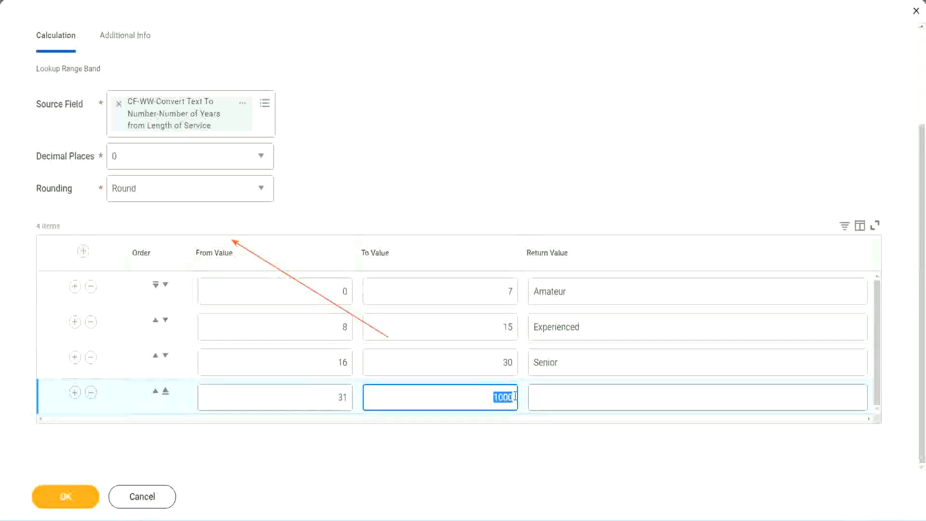
left_click(579, 398)
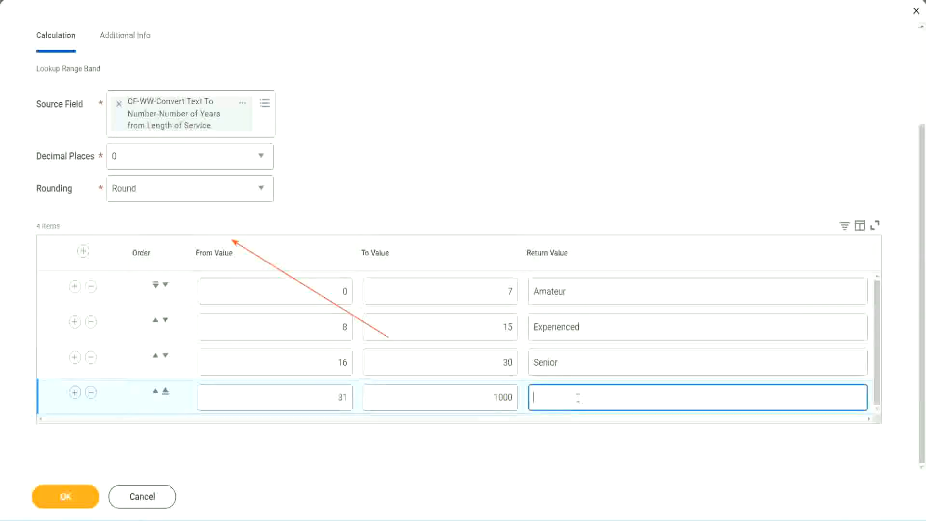
type("Legend")
left_click(433, 160)
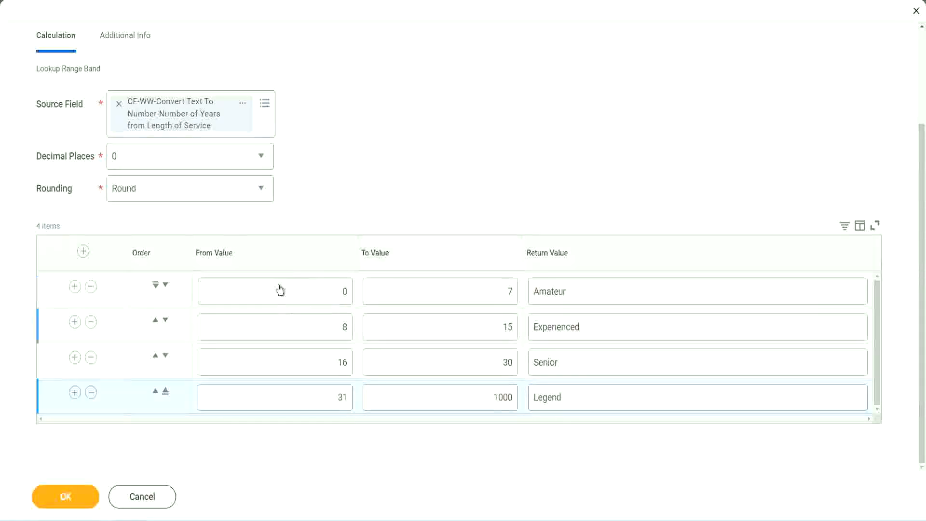
- Review the from and to values and the return values of the experience bands in the range table
left_click(602, 290)
left_click(599, 328)
left_click(583, 363)
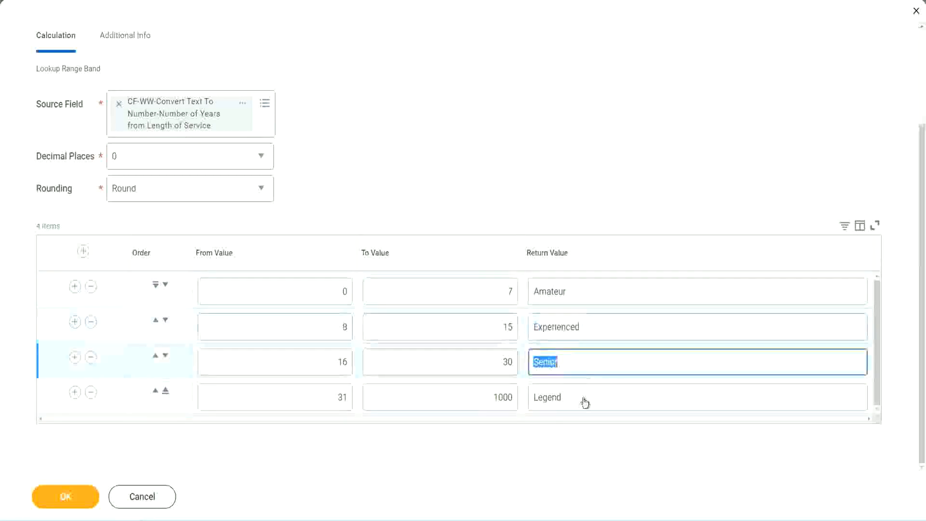
left_click(582, 397)
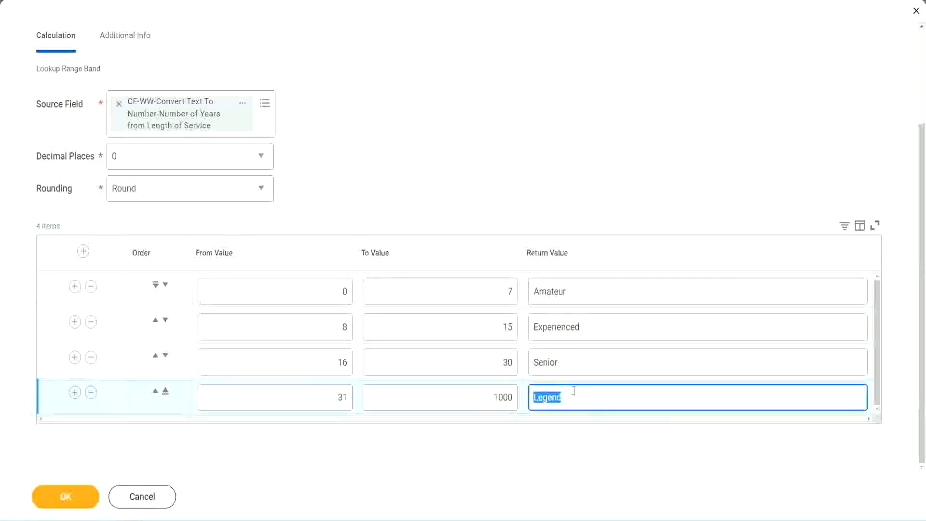
left_click(293, 295)
left_click(474, 285)
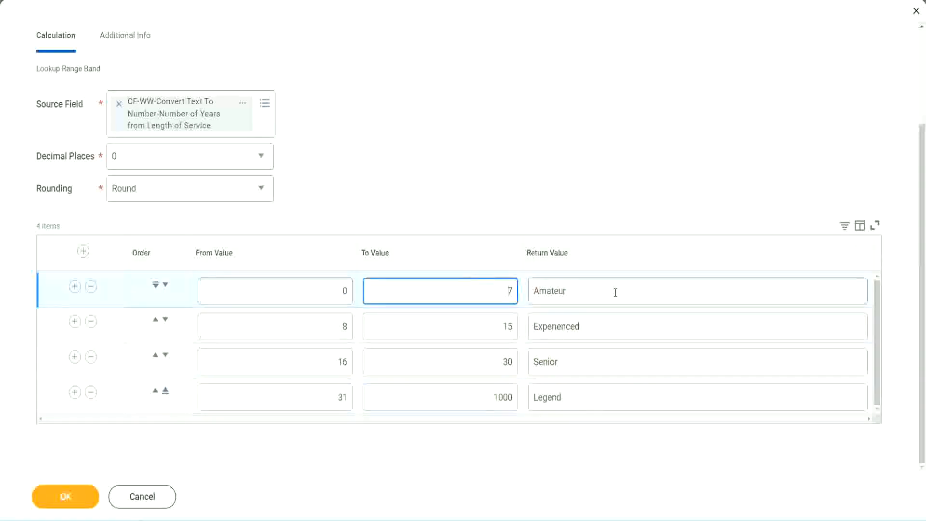
left_click(615, 292)
left_click(602, 325)
left_click(588, 367)
left_click(582, 398)
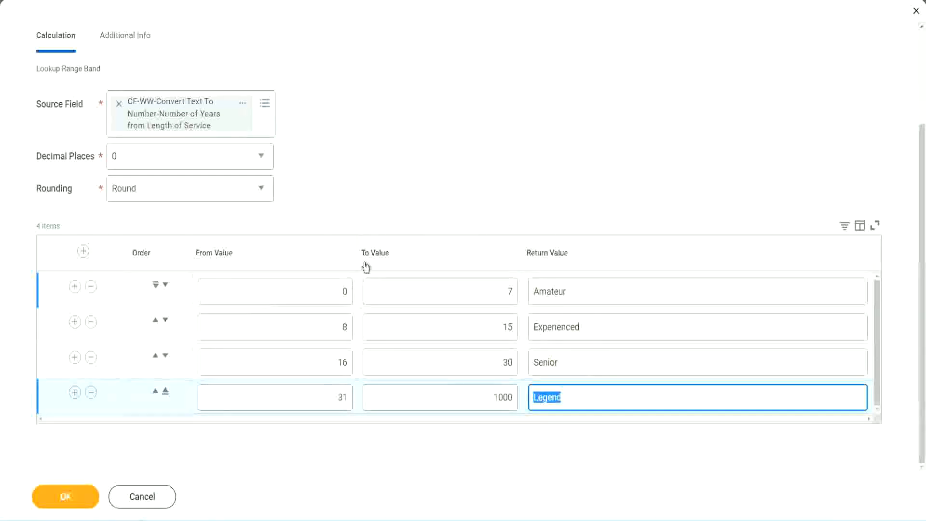
left_click(430, 204)
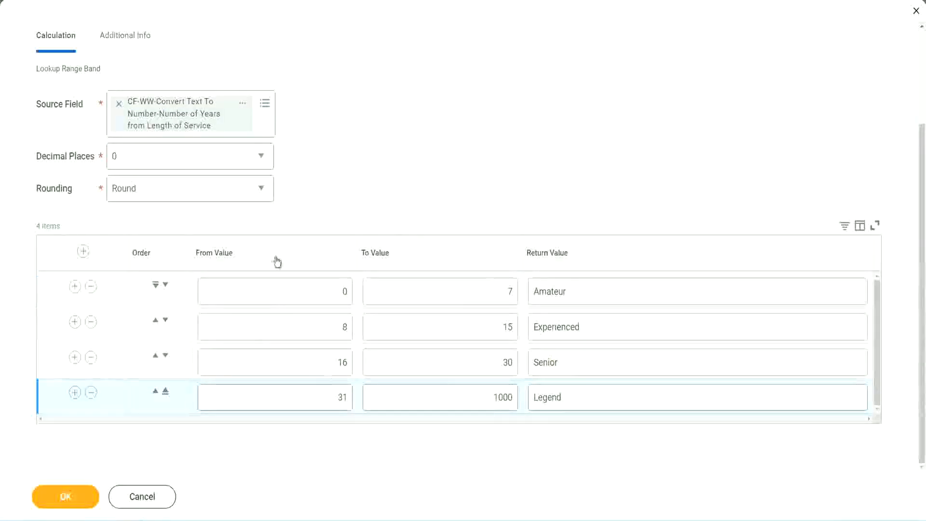
- Save the Lookup Range Band calculated field and open the context options of its linked name on the confirmation page
left_click(64, 496)
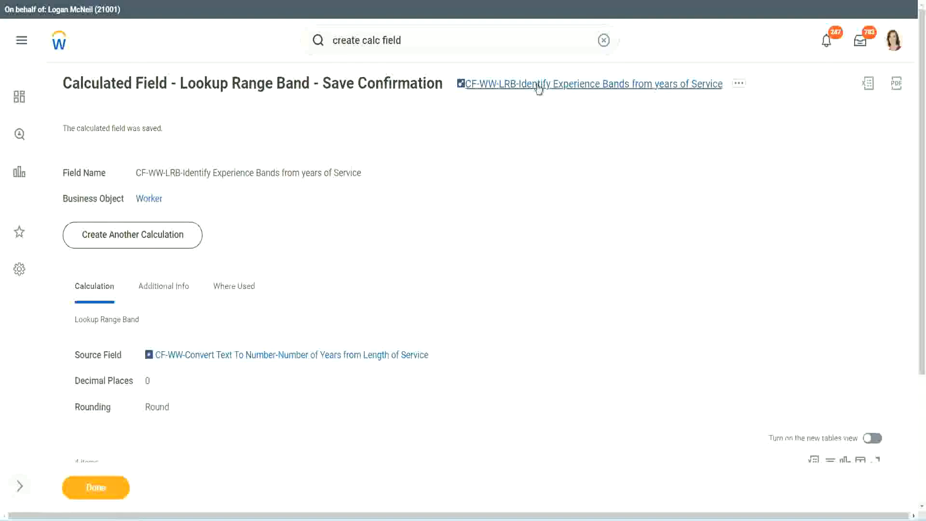
right_click(535, 92)
left_click(549, 140)
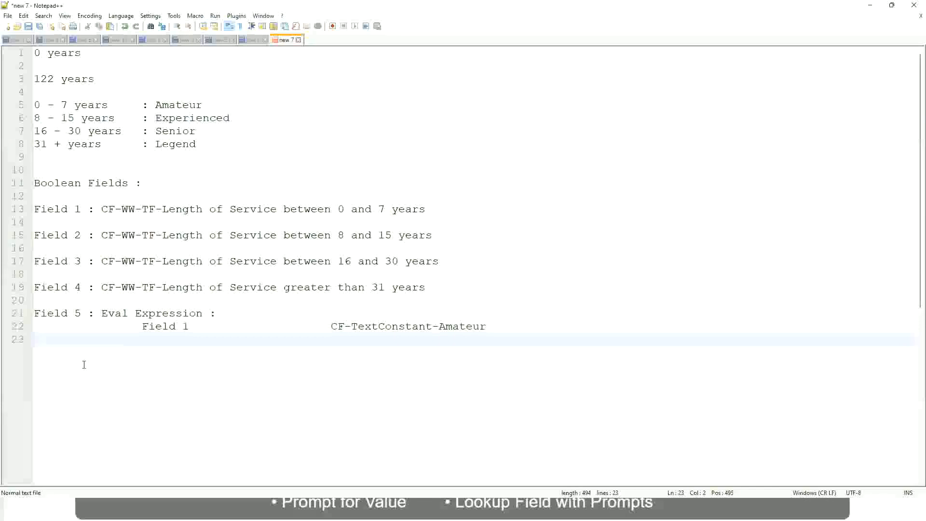
- In the Notepad++ notes, add "10,000 USD" a few lines below the Eval Expression entry
key("Return")
key("Return")
key("Return")
key("Left")
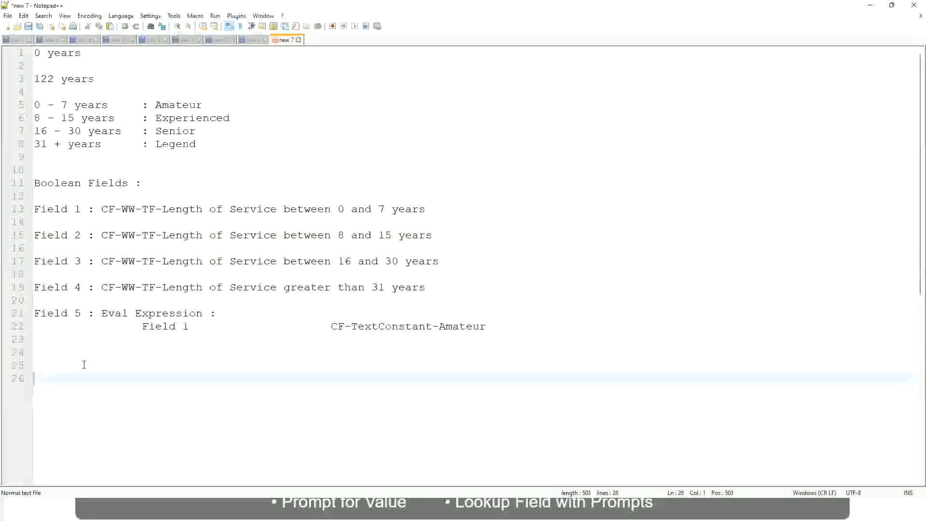
type("10,000 USD")
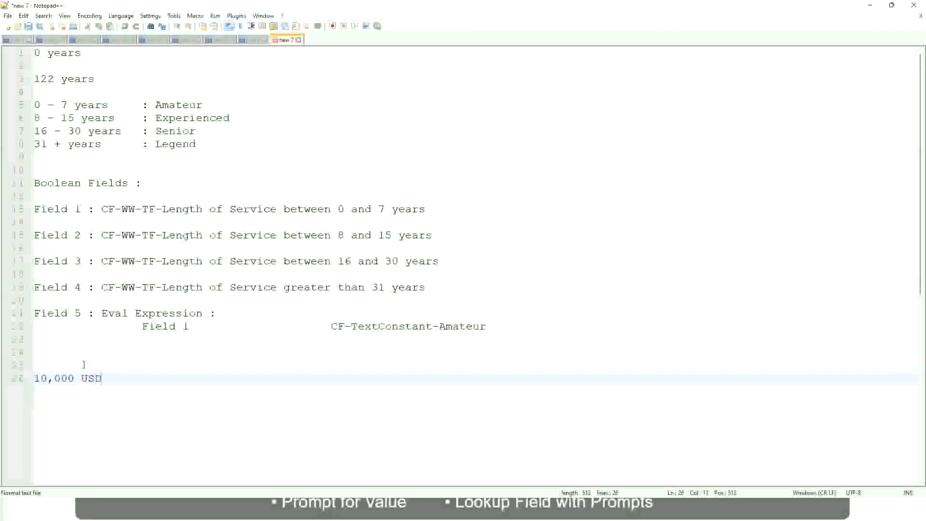
- Add "1,000,000 USD" on the same line after a wide gap, and start a new line two rows below
key("Tab")
key("Tab")
key("Tab")
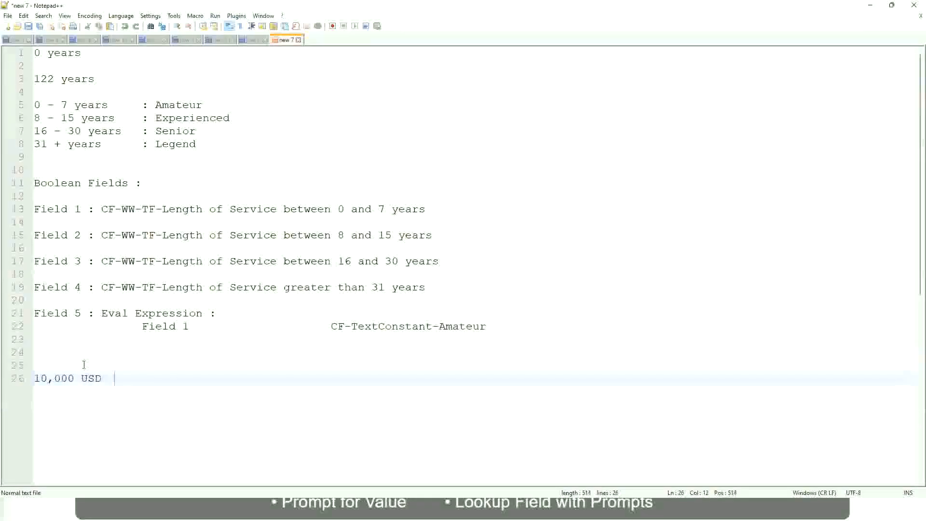
key("Tab")
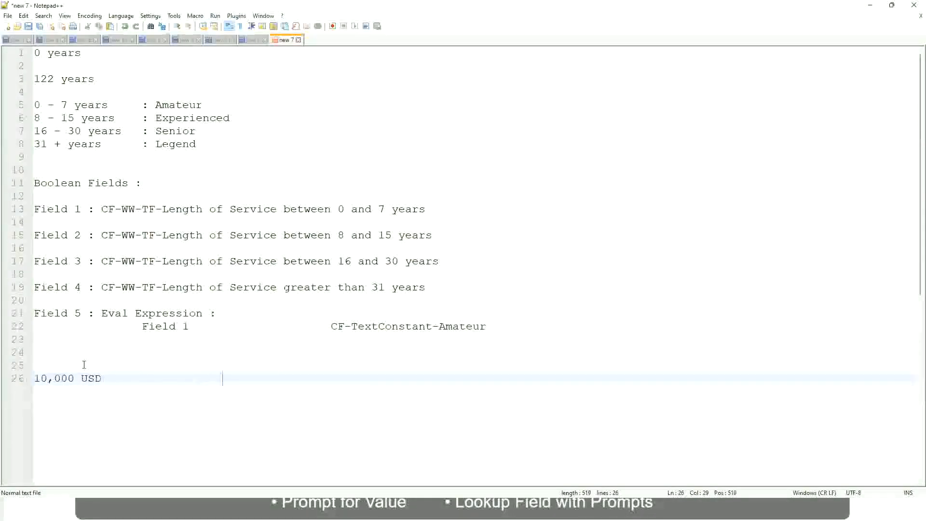
type("1,000,000")
key("Left")
key("Left")
key("Left")
key("Left")
key("Left")
key("Left")
key("Left")
key("Left")
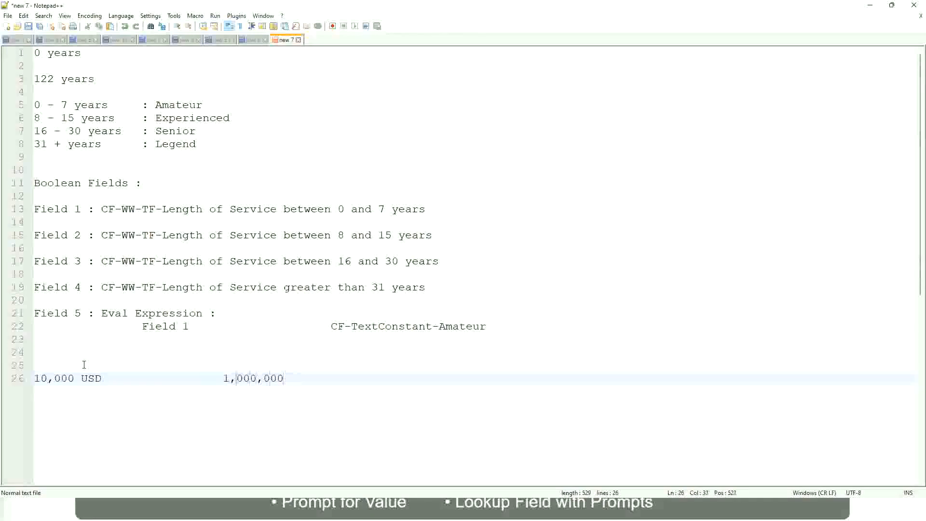
key("Right")
key("Right")
key("Right")
key("Right")
key("Right")
key("Right")
key("Right")
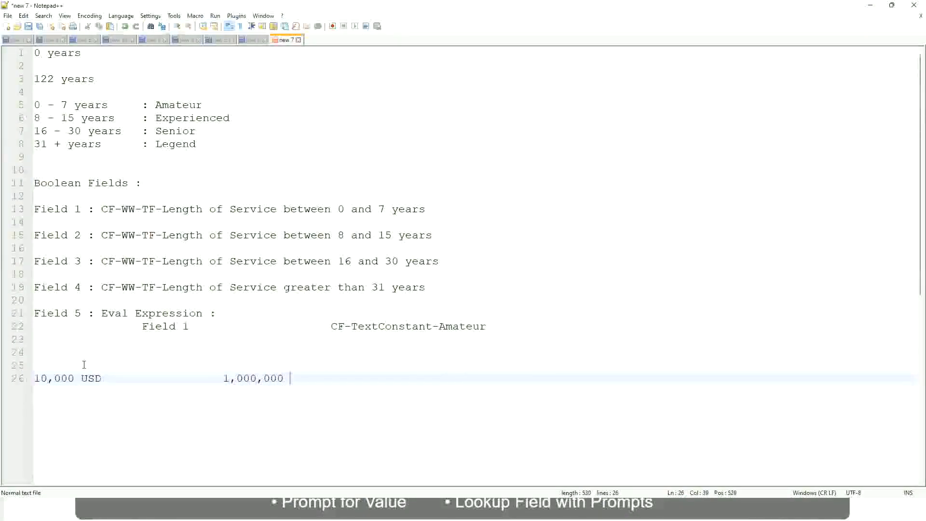
type("USD")
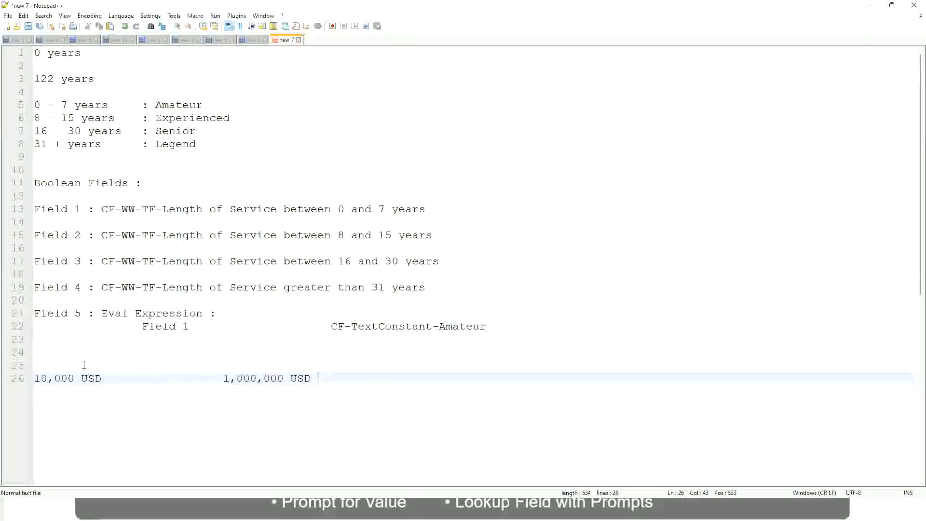
key("Return")
key("Return")
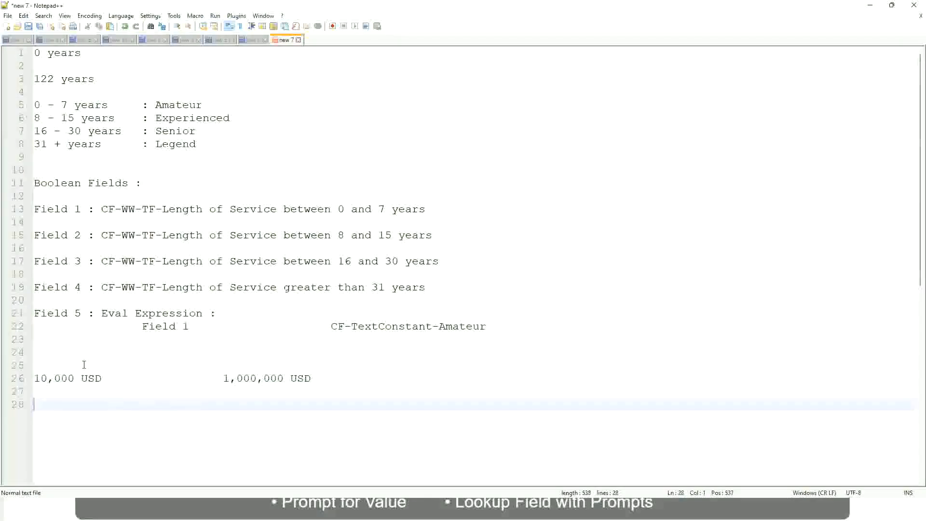
- Add the range line "10 - 50,000" with the aligned label ": Low" below the USD amounts
type("10 - 50,000")
key("Tab")
key("Tab")
key("Tab")
key("Tab")
type(": Low")
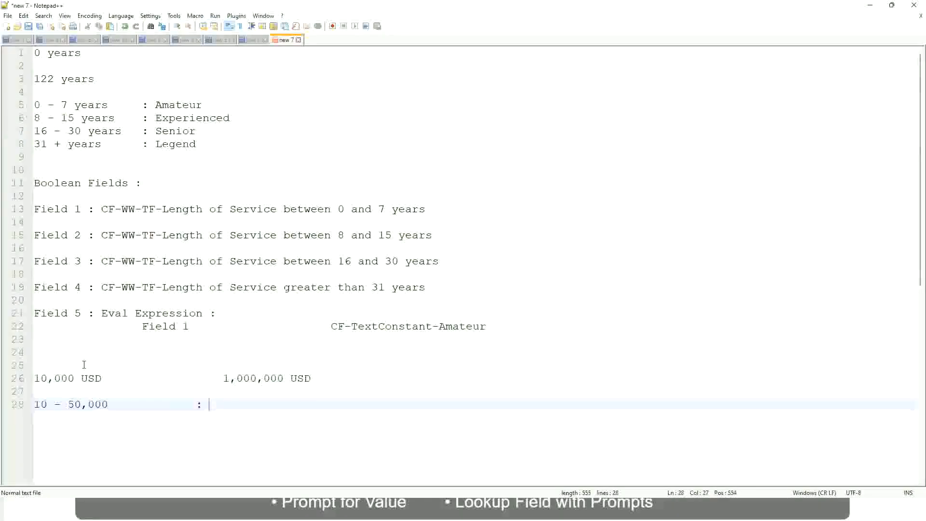
- Add the range "50,001 - 150,000" with the aligned label ": Medium" on the line directly below the Low range
key("Return")
key("Return")
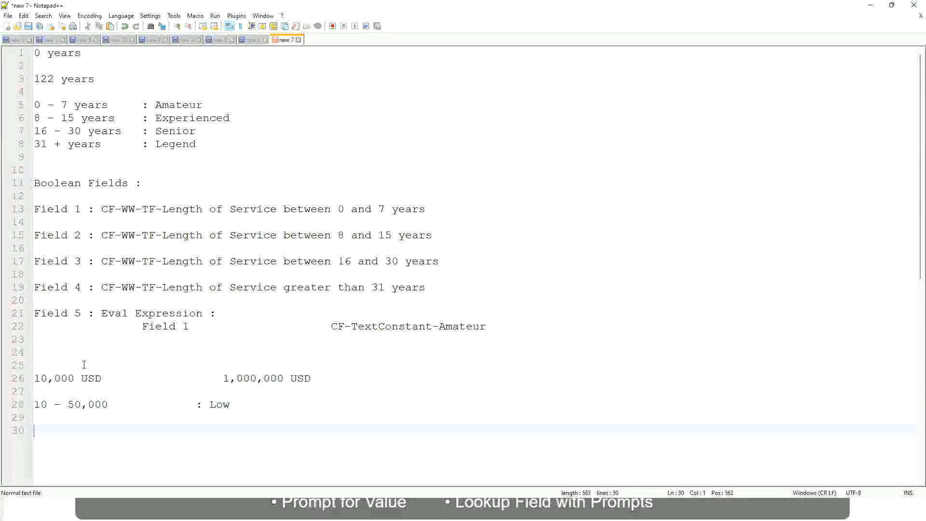
key("Up")
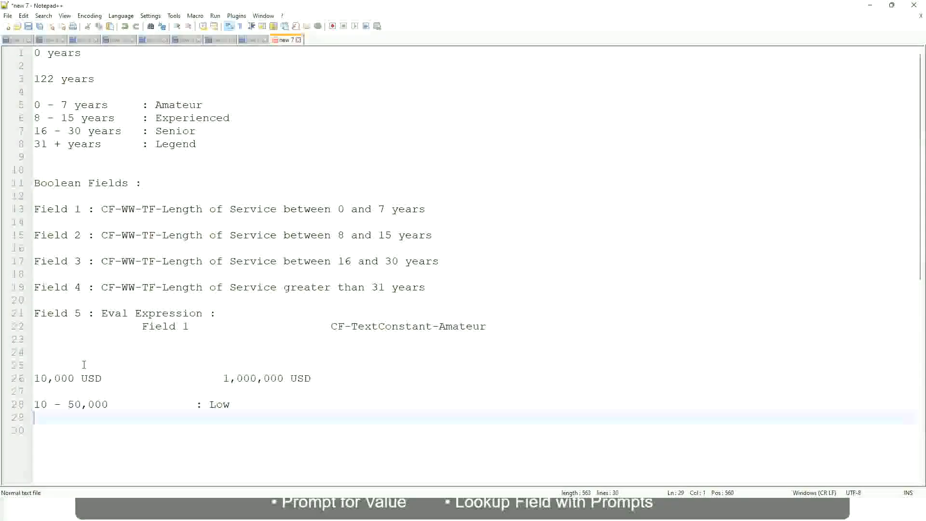
type("50,001 ")
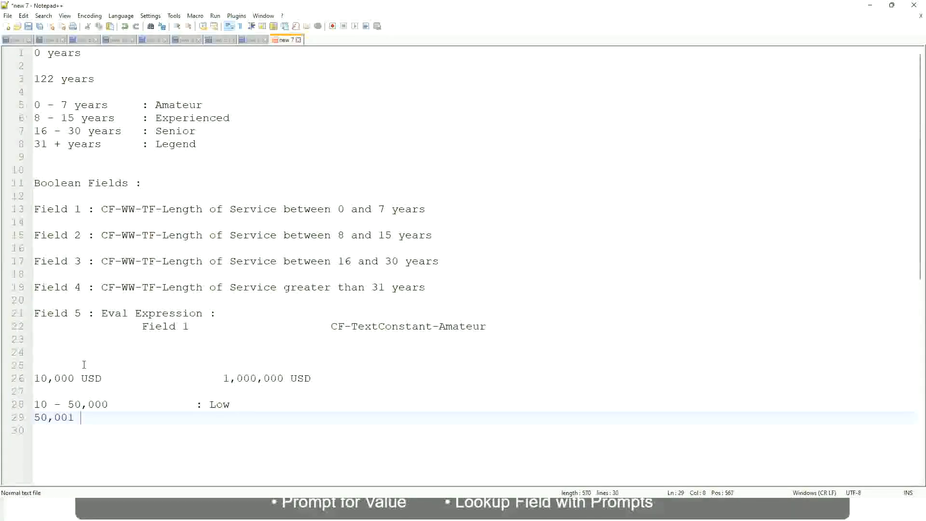
type("- 150,000")
key("Tab")
key("Tab")
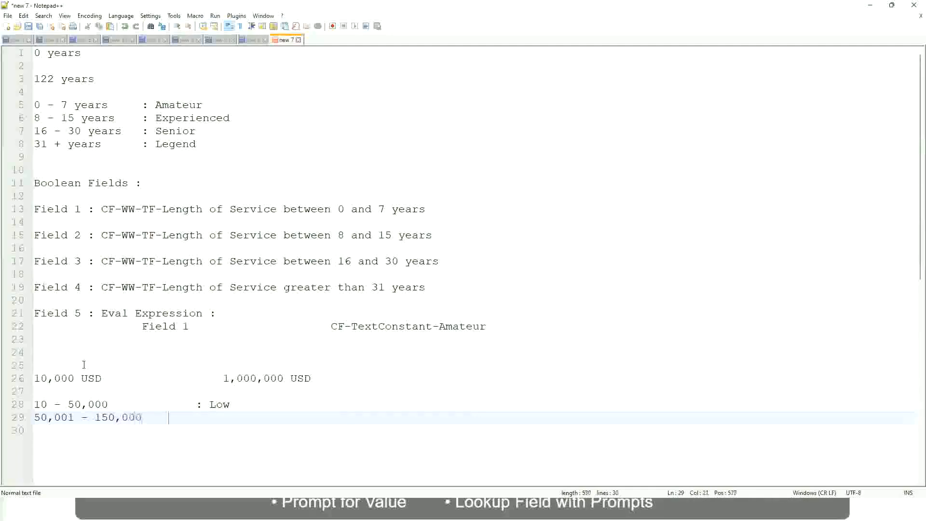
type(": Med")
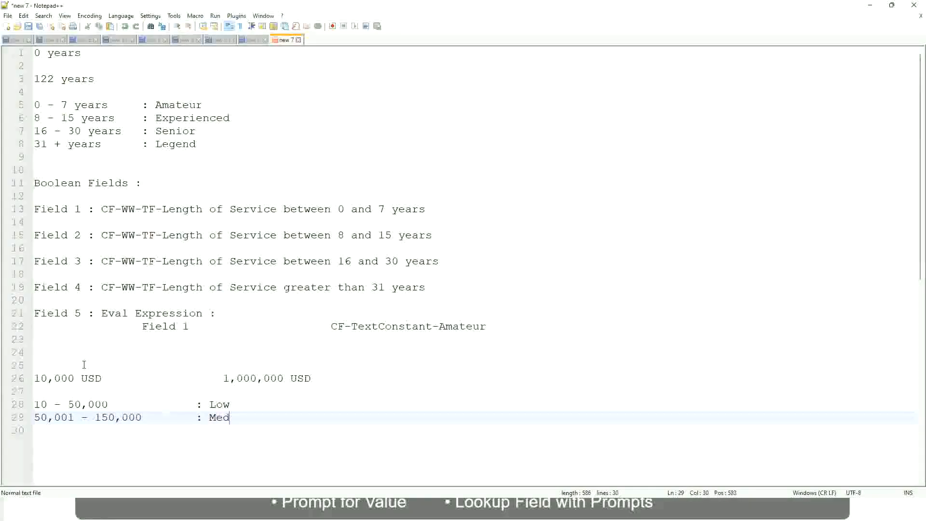
type("ium")
- Add the range "> 150,000" with the aligned label ": High" on the line below the Medium range
key("Return")
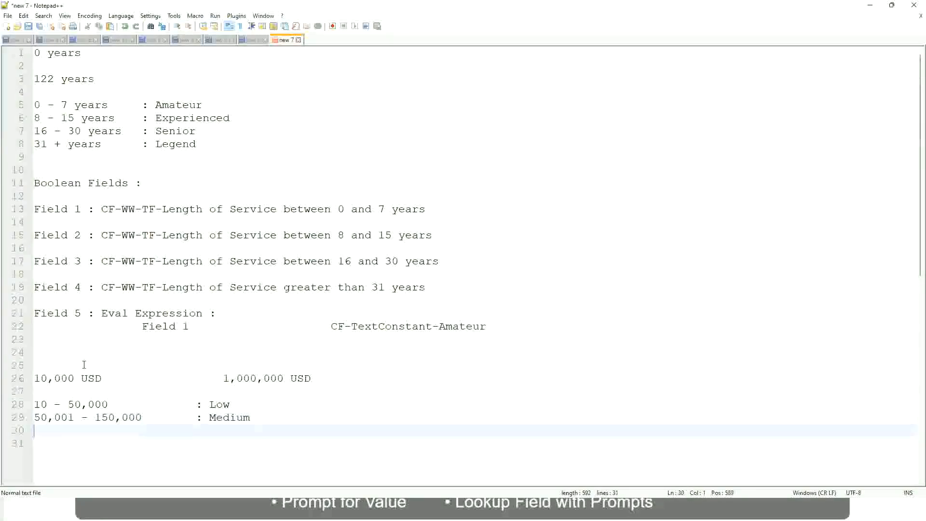
type("> 150,000")
key("Tab")
key("Tab")
key("Tab")
key("Tab")
type(": High")
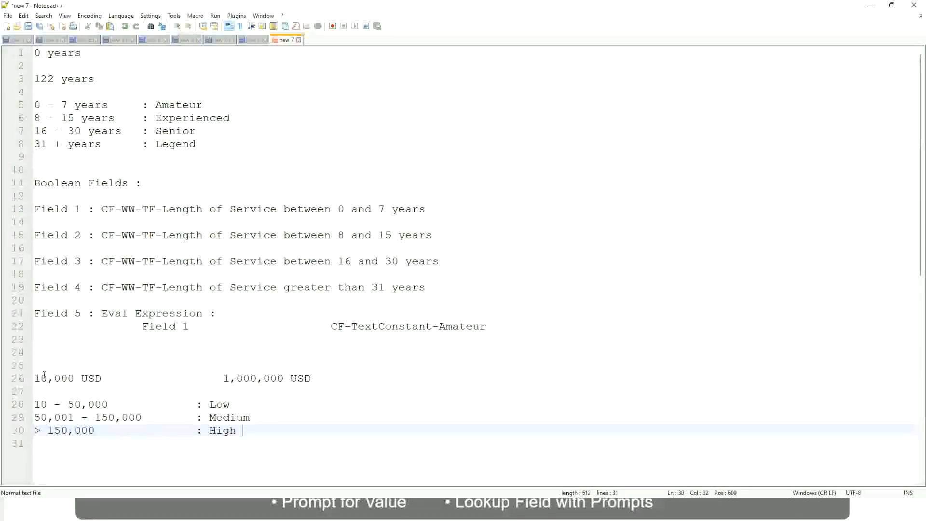
- Review the USD minimum and maximum amounts against the Low, Medium and High range lines in the notes
left_click(29, 378)
left_click(29, 379)
left_click(41, 378)
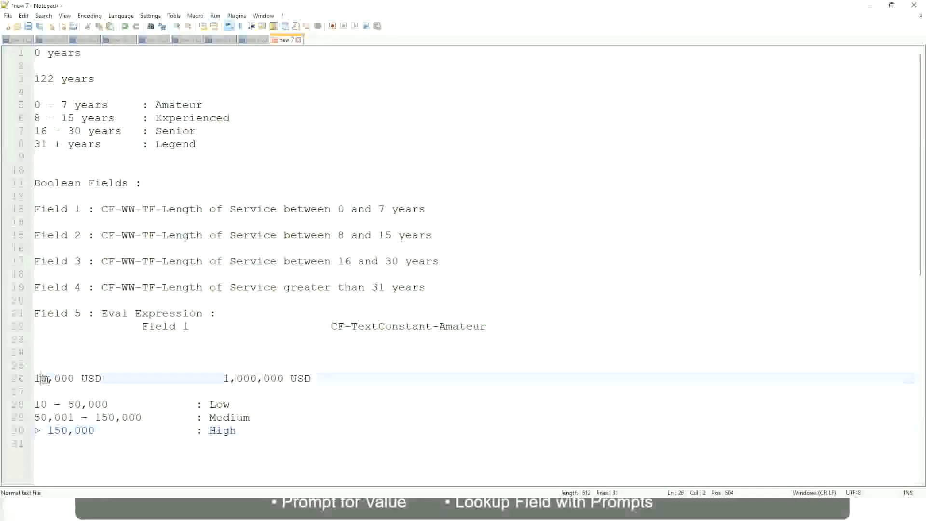
double_click(277, 379)
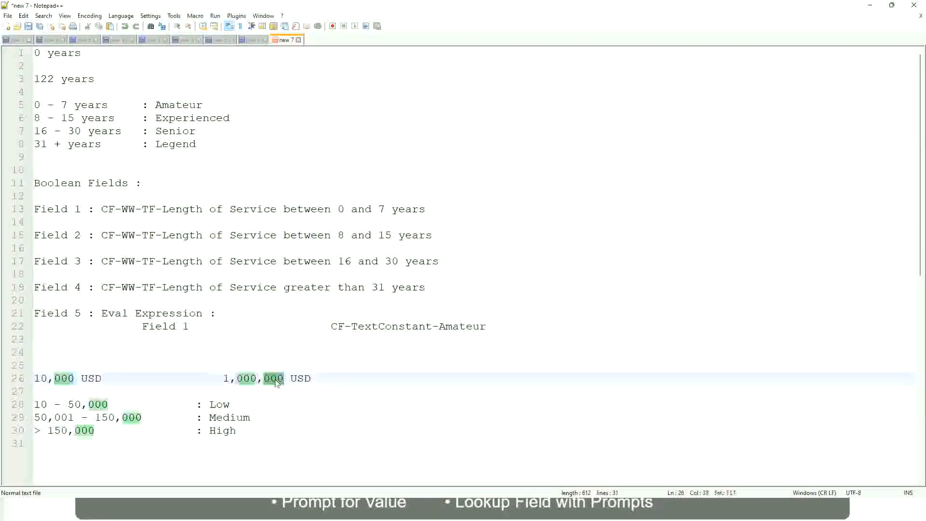
left_click(170, 418)
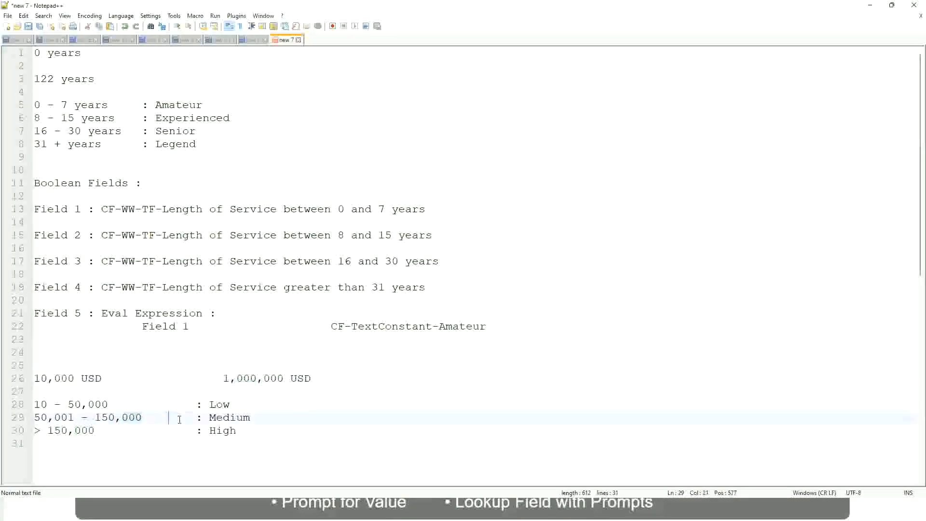
left_click(30, 378)
left_click(286, 379)
left_click(223, 405)
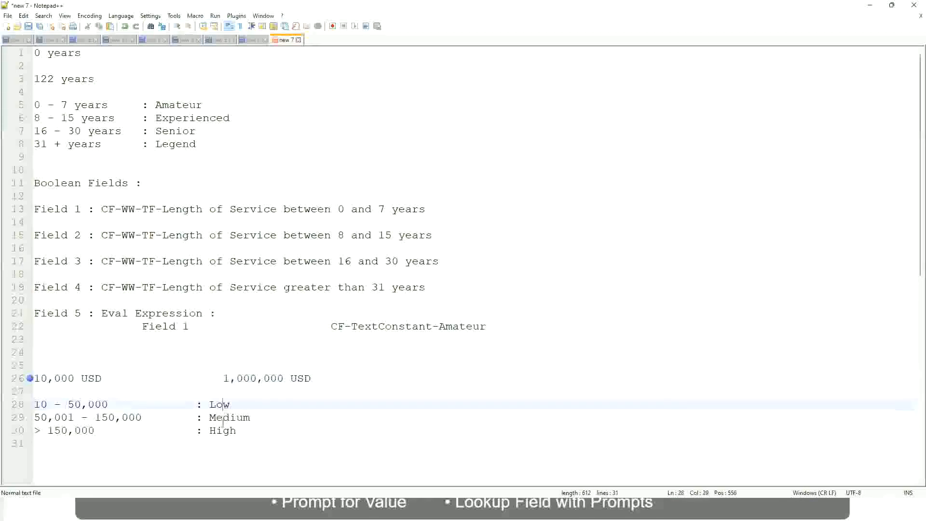
left_click(223, 434)
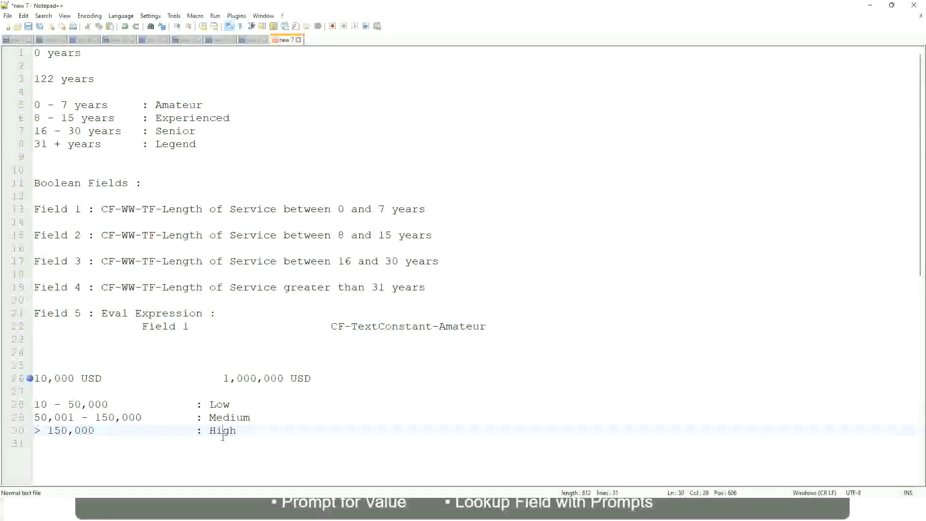
left_click(144, 393)
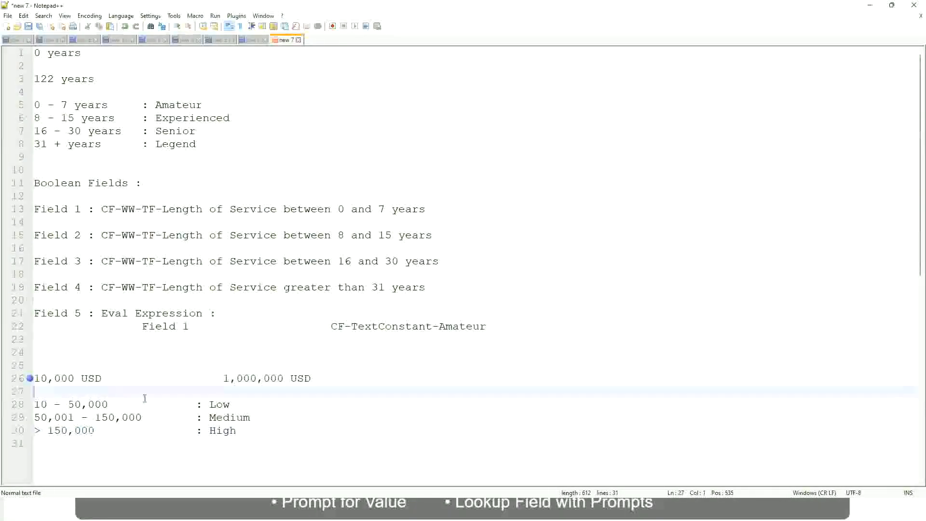
left_click(229, 441)
left_click(238, 431)
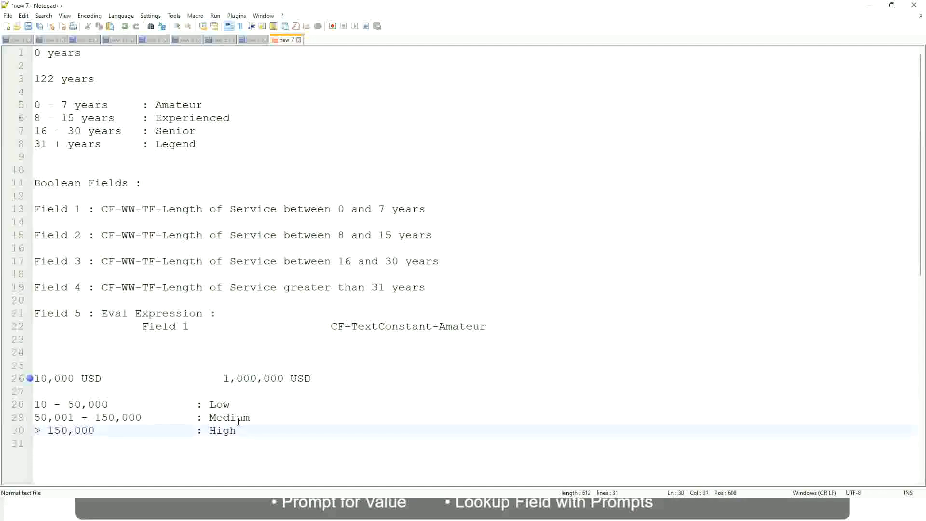